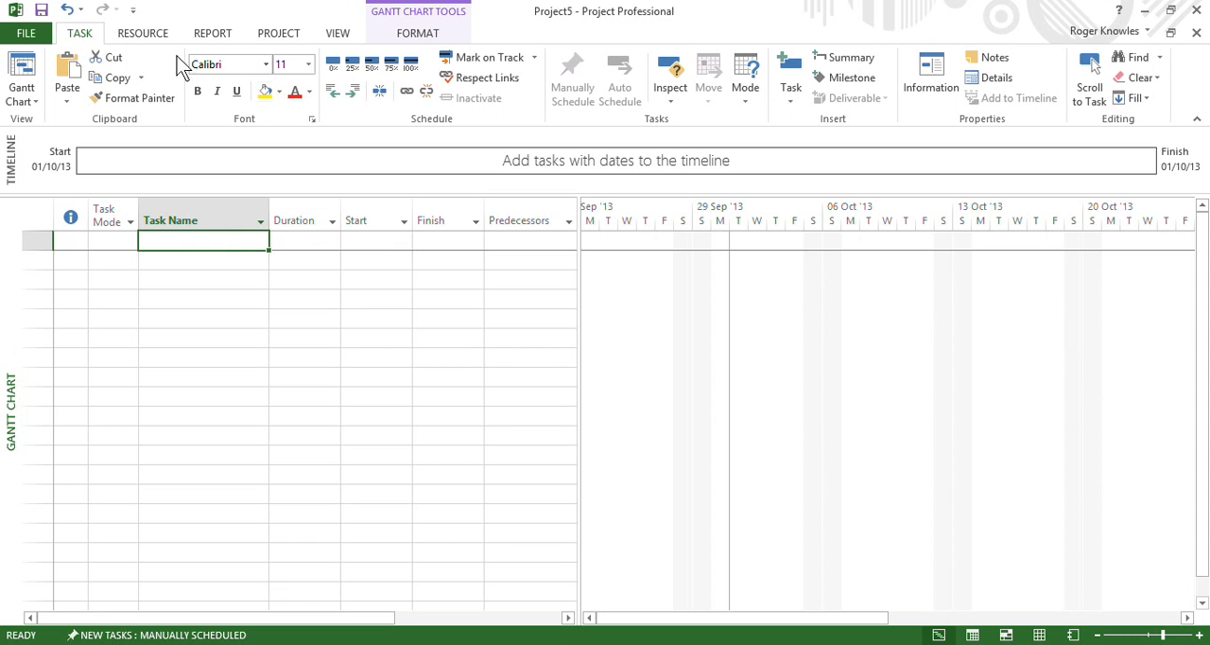
Show the project summary task in the Gantt Chart and name it Refurbish Room
click(342, 38)
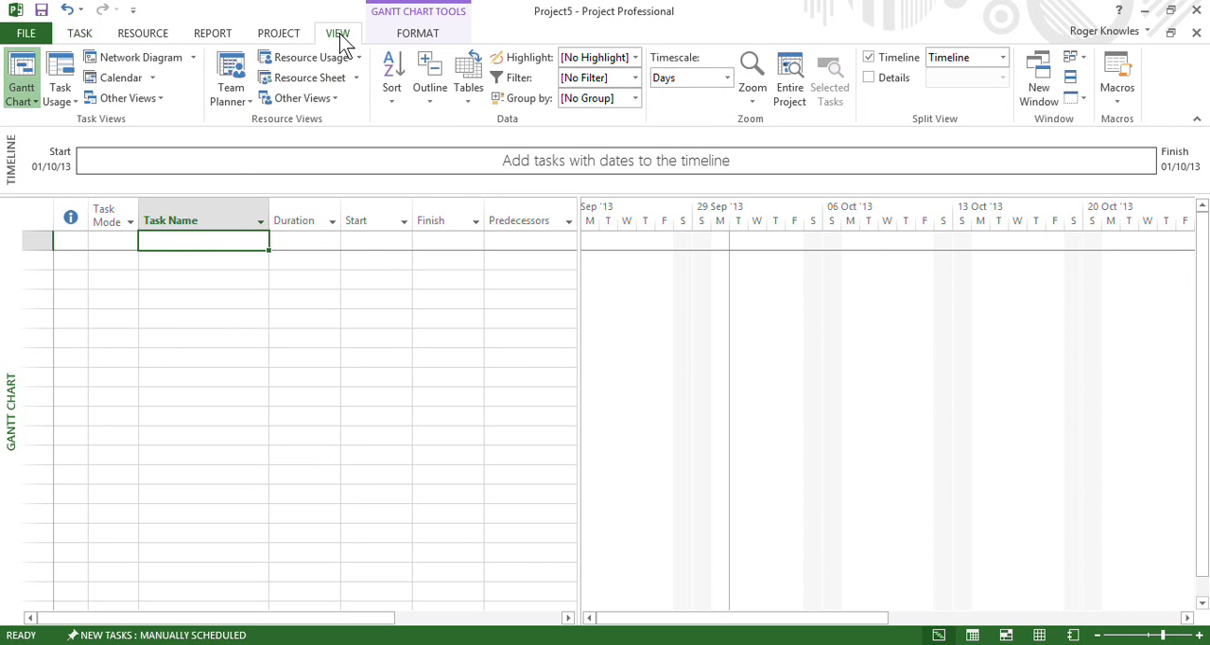
click(423, 34)
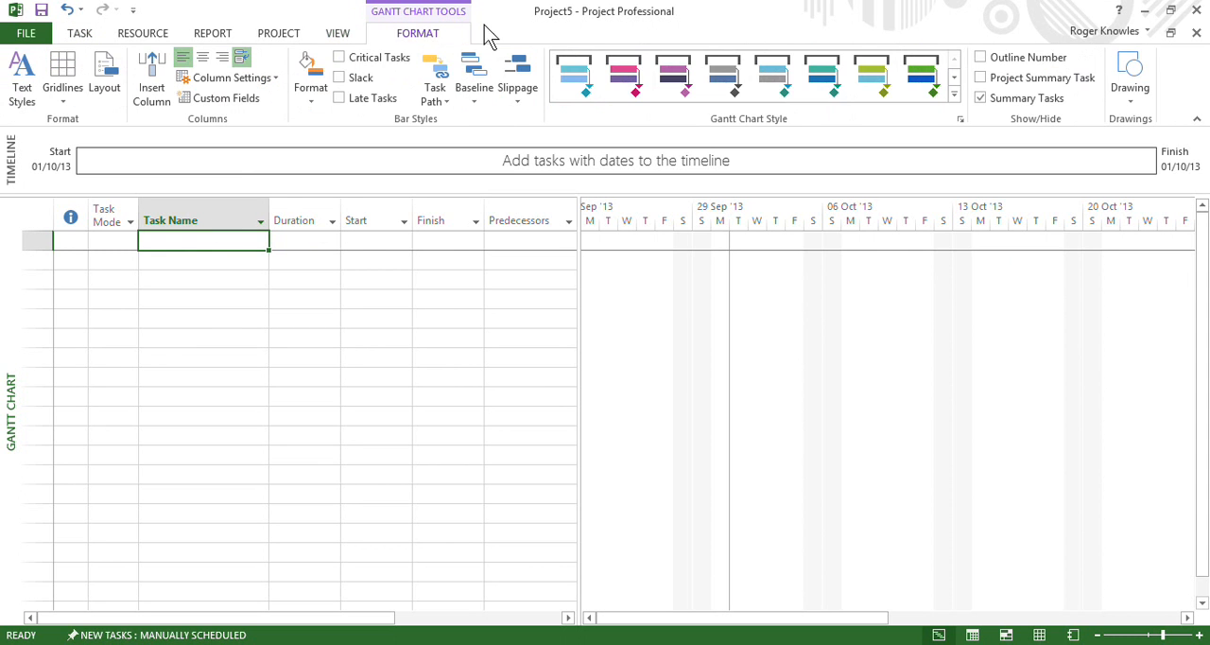
click(984, 79)
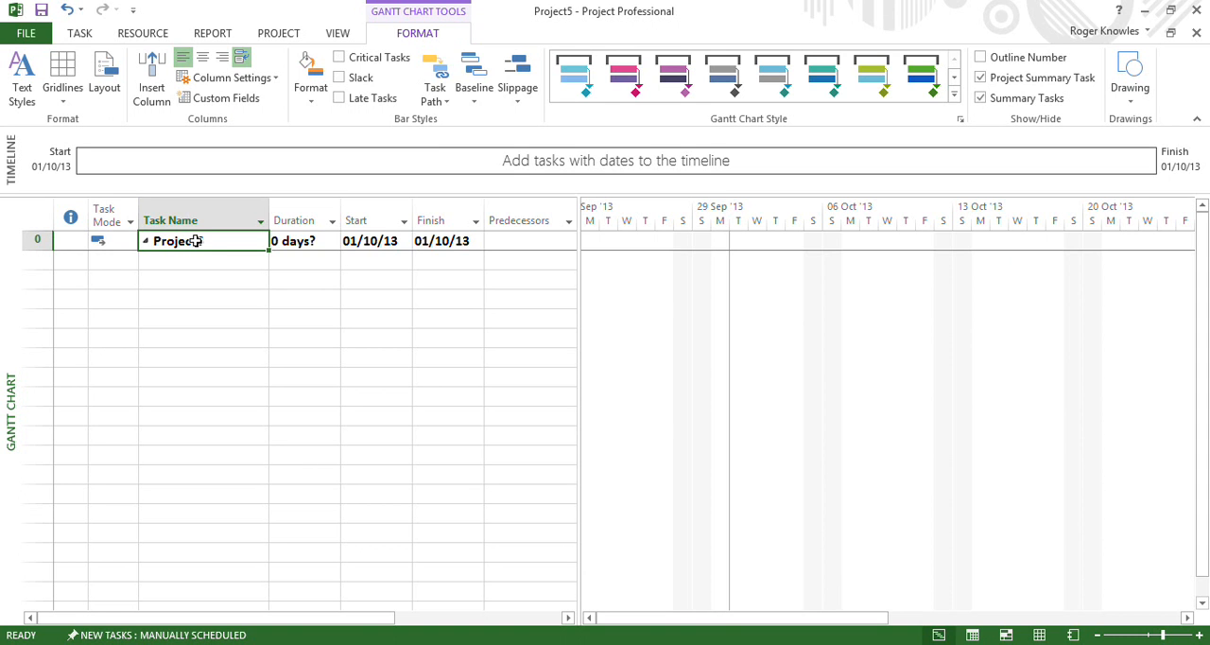
text(Refurbish Room)
key(Return)
Add the tasks Paint Room, Lay Carpet and Install Furniture below the project summary task
text(Paint Room)
key(Return)
text(Lay Carpet)
key(Escape)
text(Install Fu)
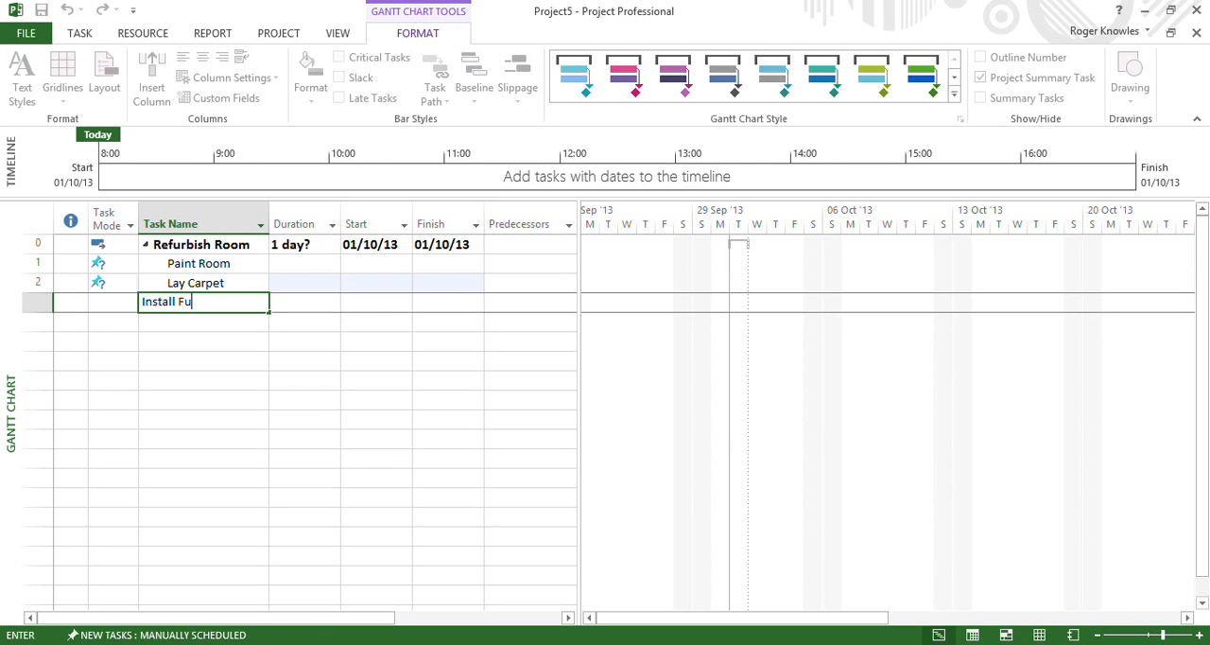
text(rniture)
key(Return)
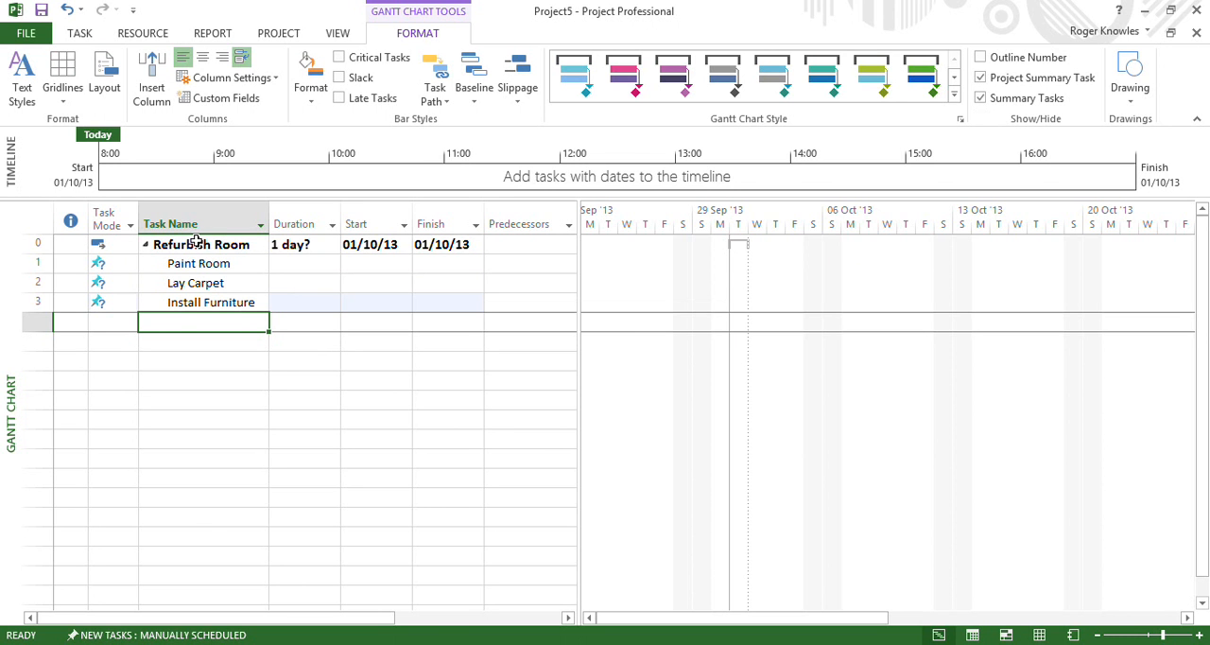
Set the durations of Paint Room, Lay Carpet and Install Furniture to 3, 2 and 1 days
click(287, 268)
text(3)
key(Return)
text(2)
key(Return)
text(1)
key(Return)
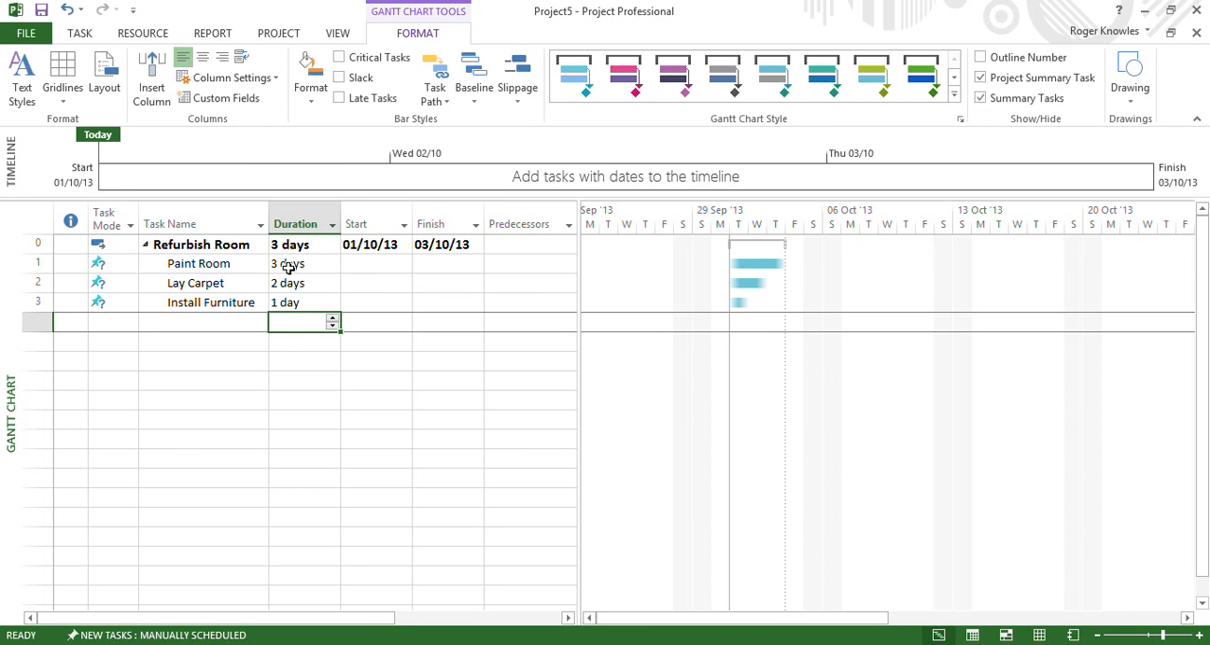
Link Paint Room, Lay Carpet and Install Furniture in sequence as predecessors and successors
drag(287, 269, 284, 305)
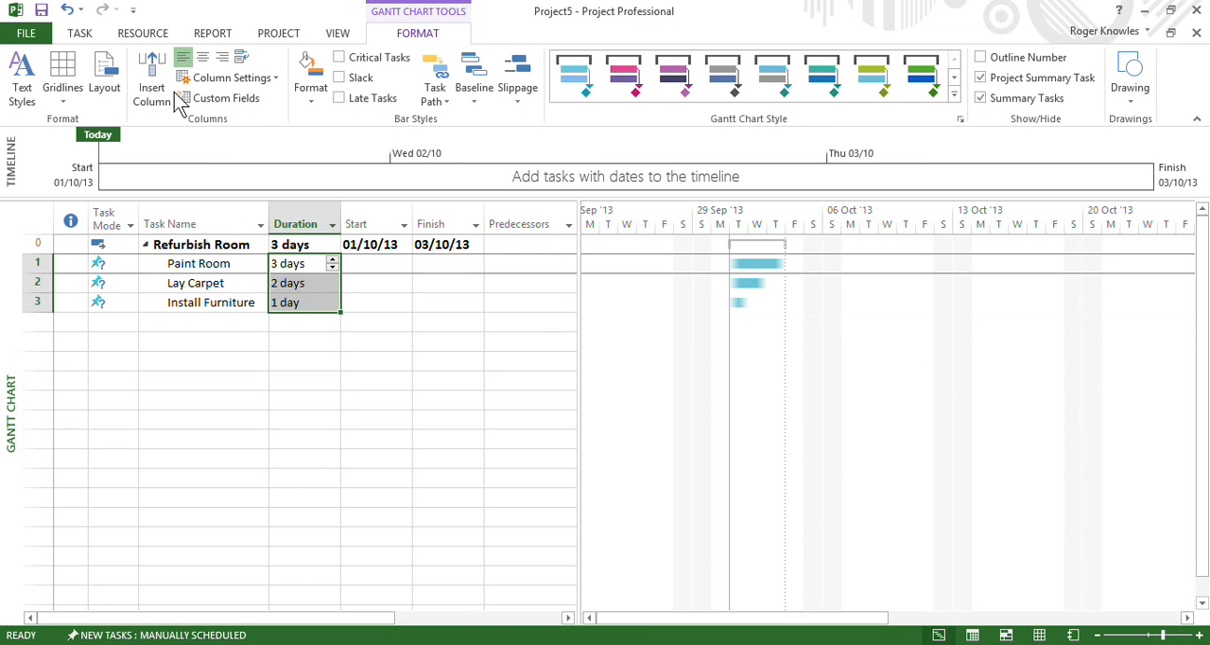
click(81, 35)
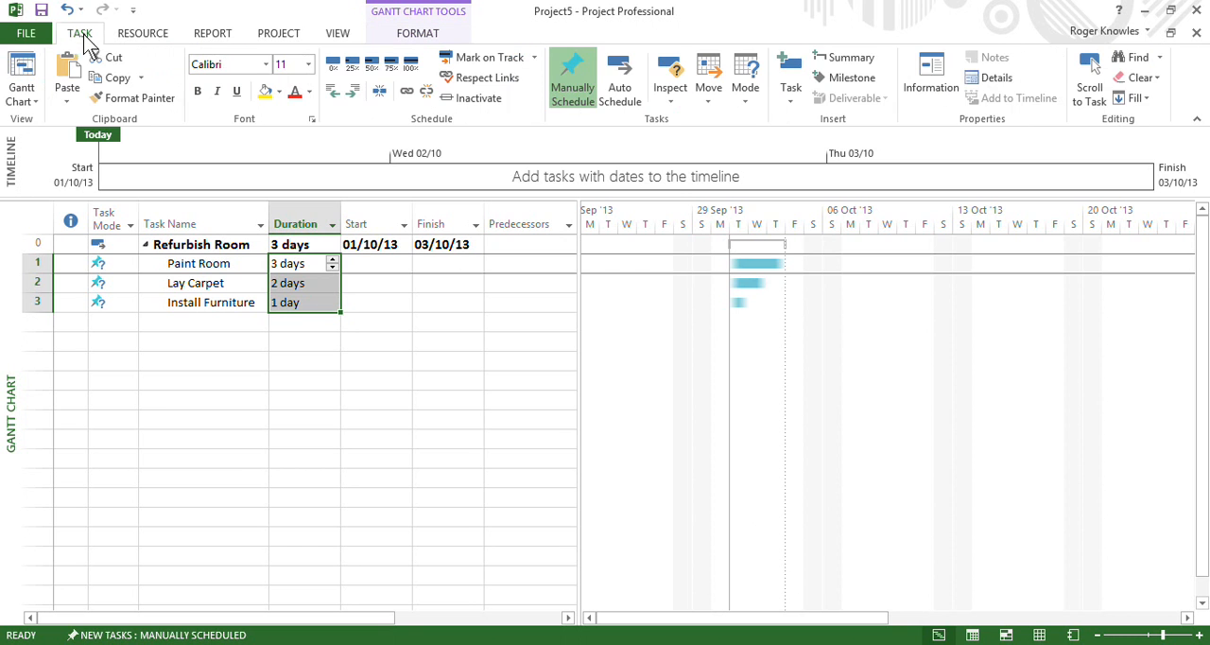
click(407, 92)
Assign the resources Painter to Paint Room, Carpeter to Lay Carpet and Facilities to Install Furniture
drag(579, 307, 693, 319)
click(616, 264)
text(Painter)
key(Return)
text(Ca)
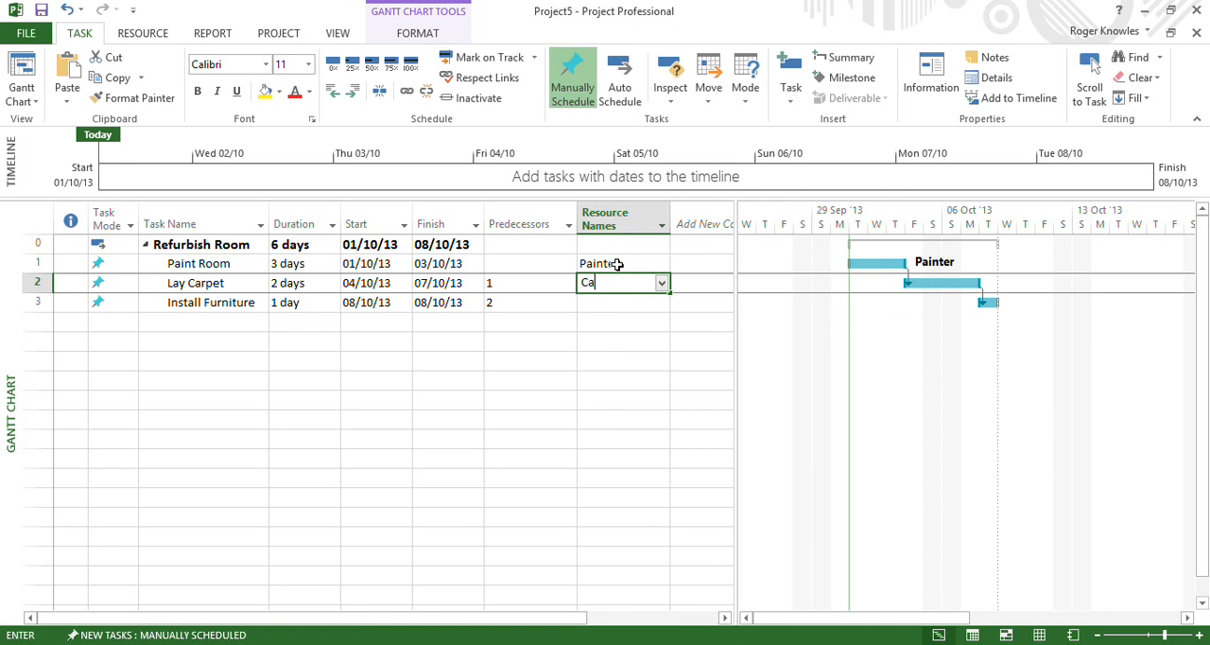
text(rpeter)
key(Return)
text(F)
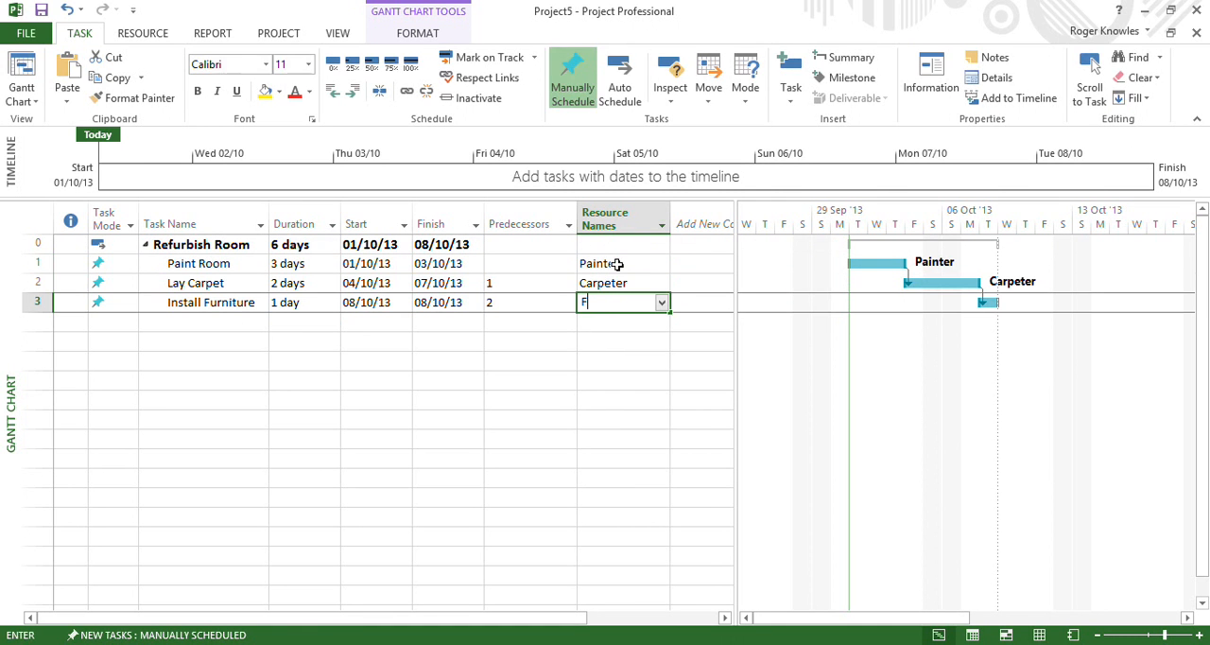
text(acilities)
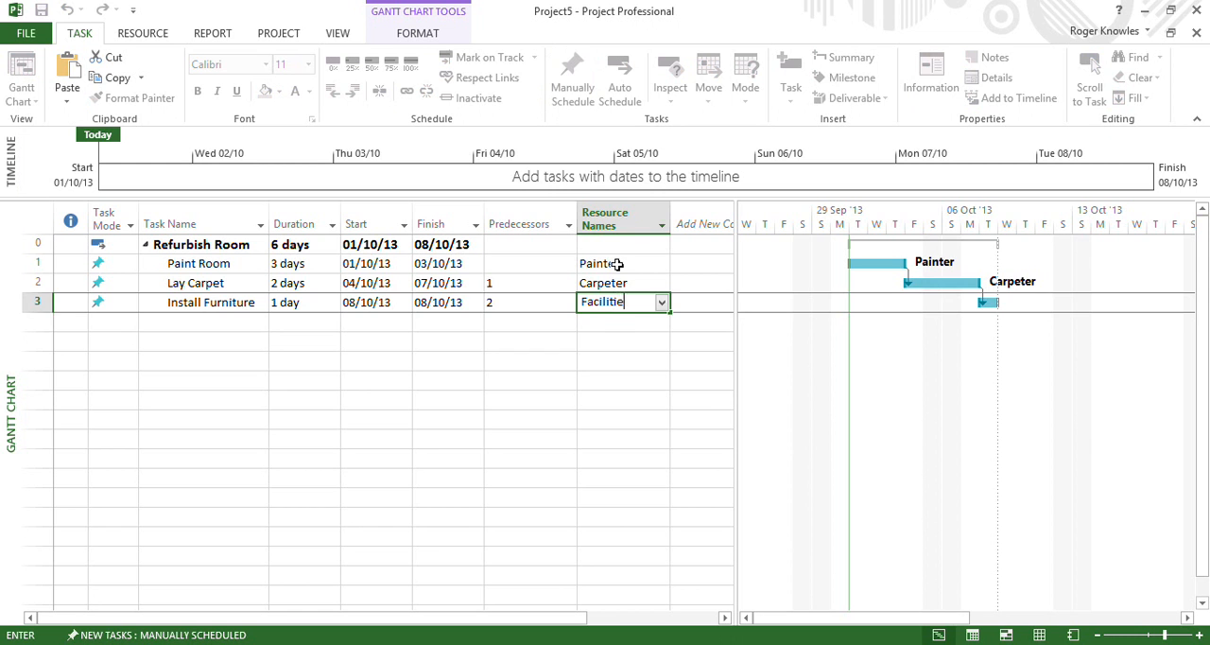
key(Return)
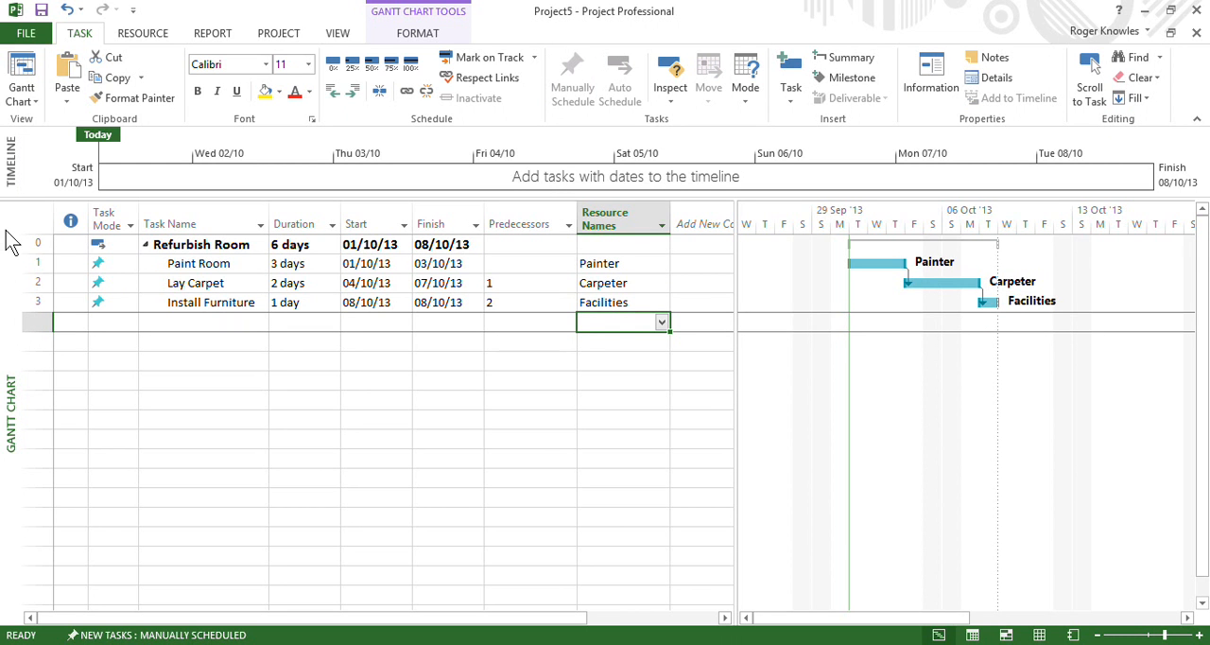
In the Resource Sheet, set the standard hourly rates to 20 for Painter, 25 for Carpeter and 15 for Facilities
right_click(8, 240)
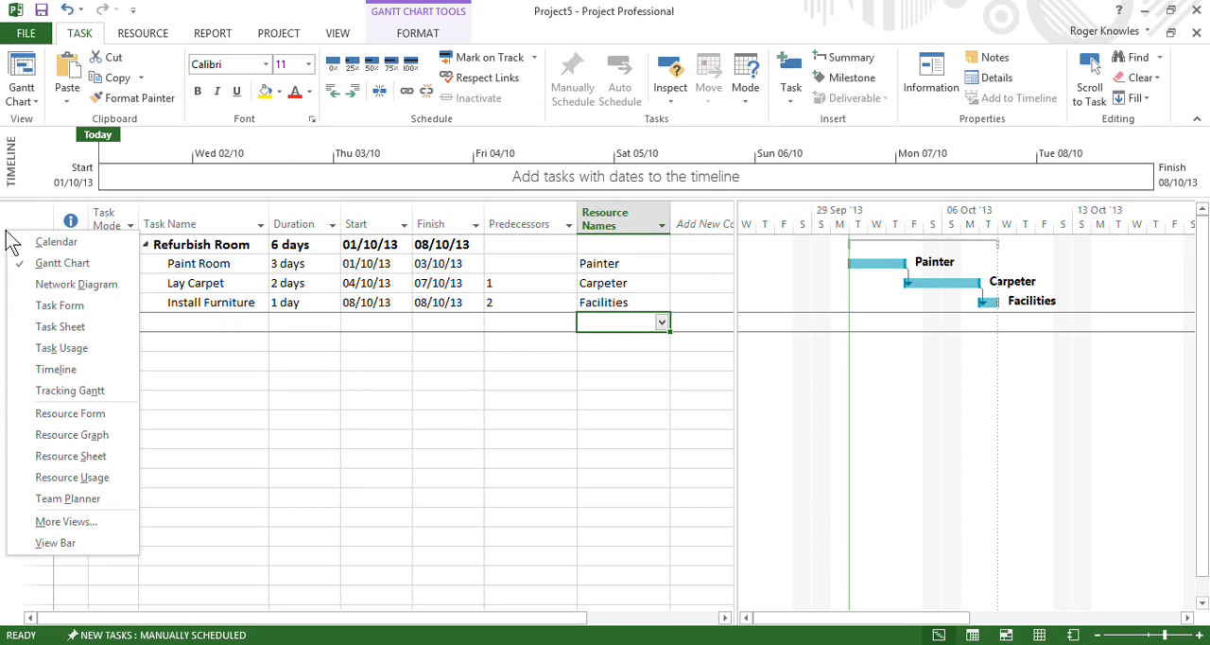
click(85, 459)
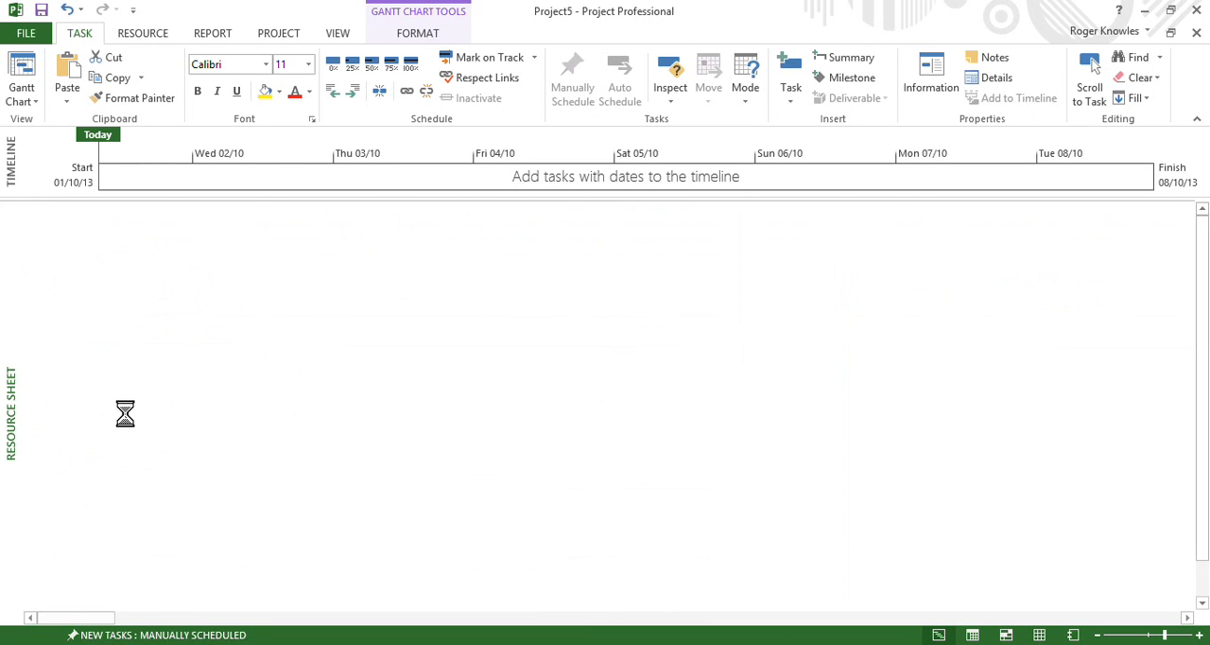
click(534, 230)
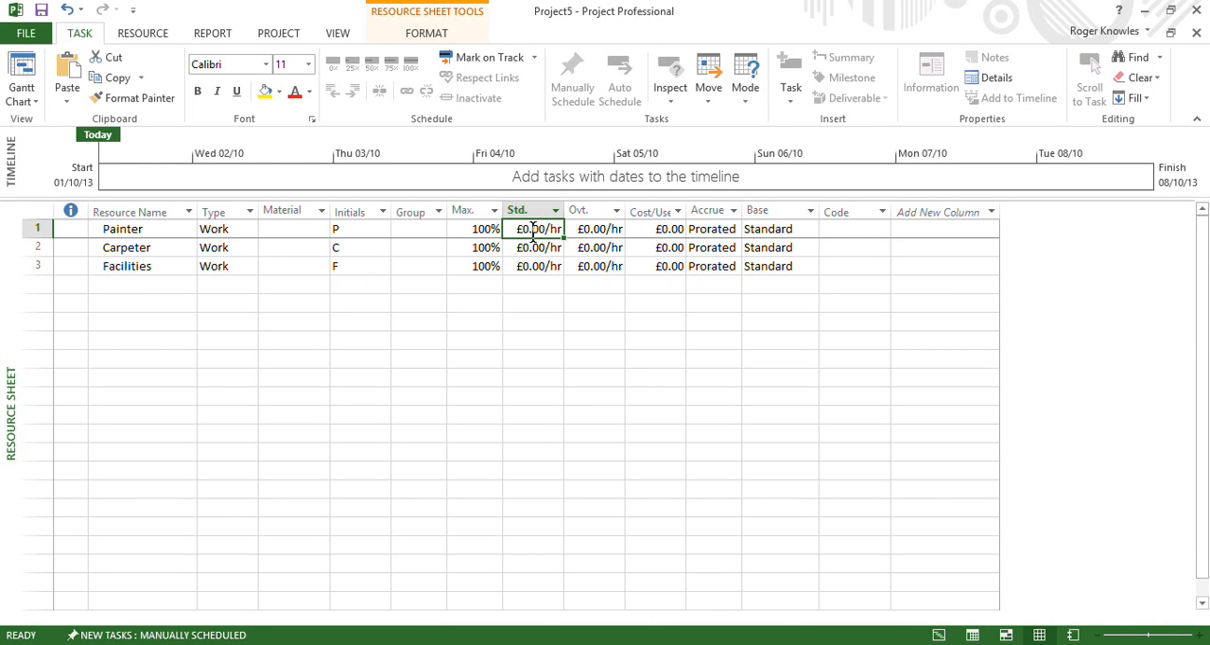
text(20)
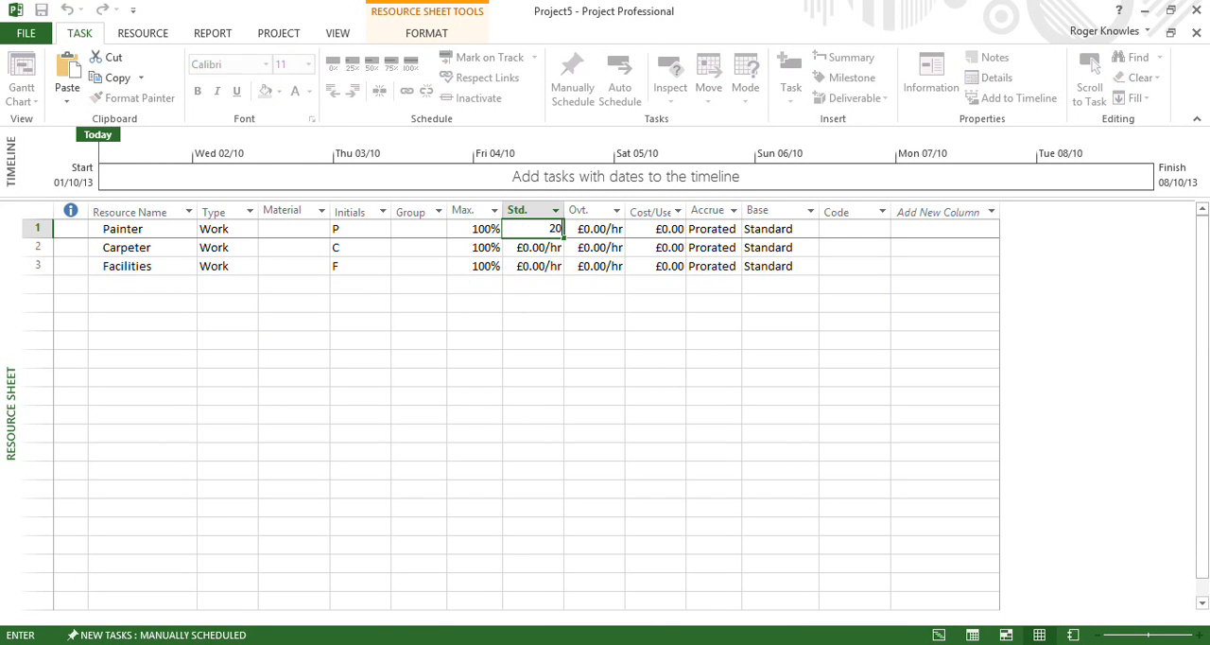
key(Return)
text(25)
key(Return)
text(15)
key(Return)
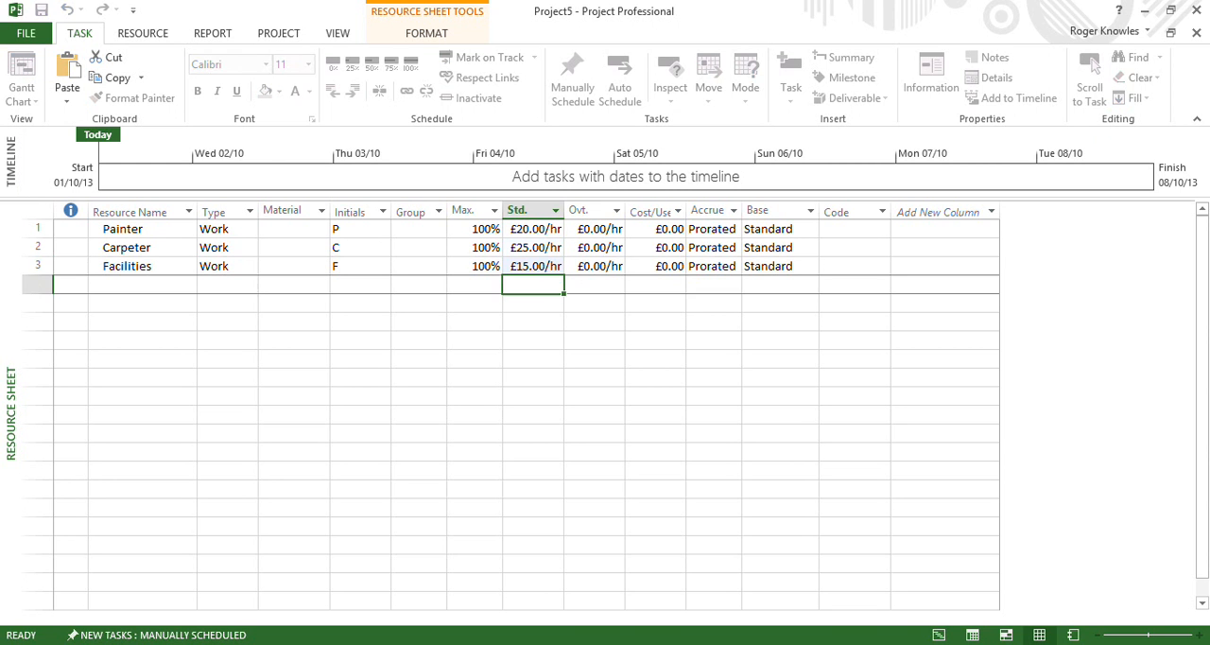
Return to the Gantt Chart, examine the task costs in the Cost table and switch back to the Entry table
right_click(12, 297)
click(32, 322)
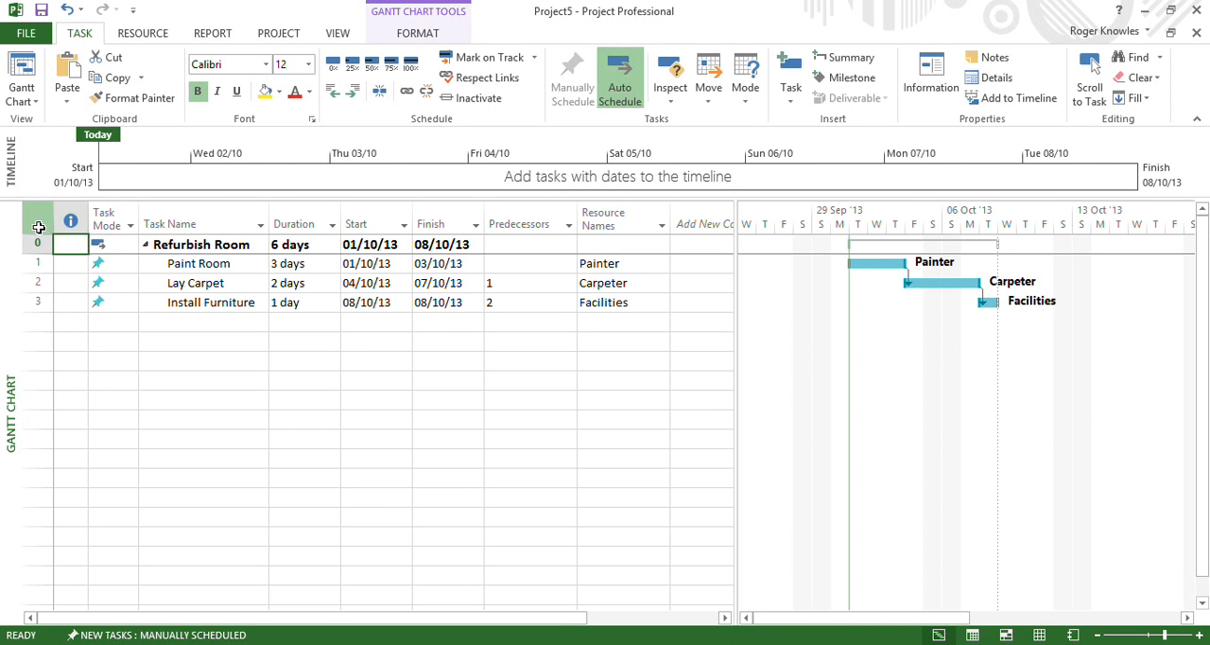
right_click(37, 225)
click(57, 259)
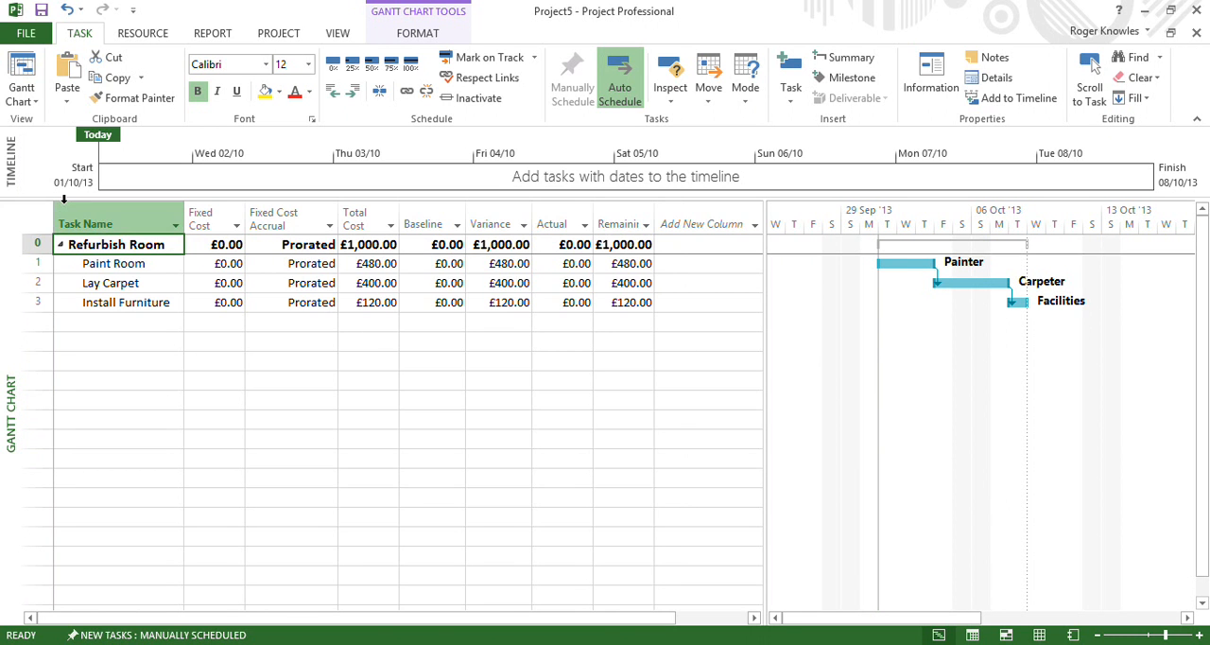
right_click(40, 224)
click(58, 273)
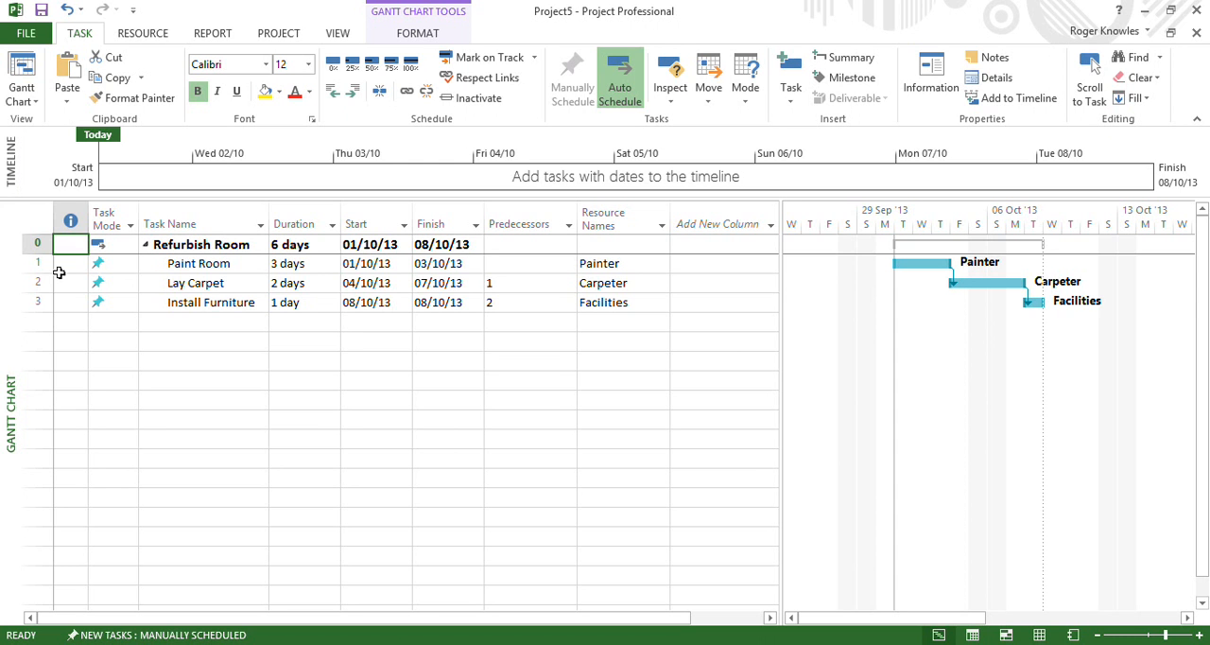
Save the current plan of the entire project as Baseline
click(269, 36)
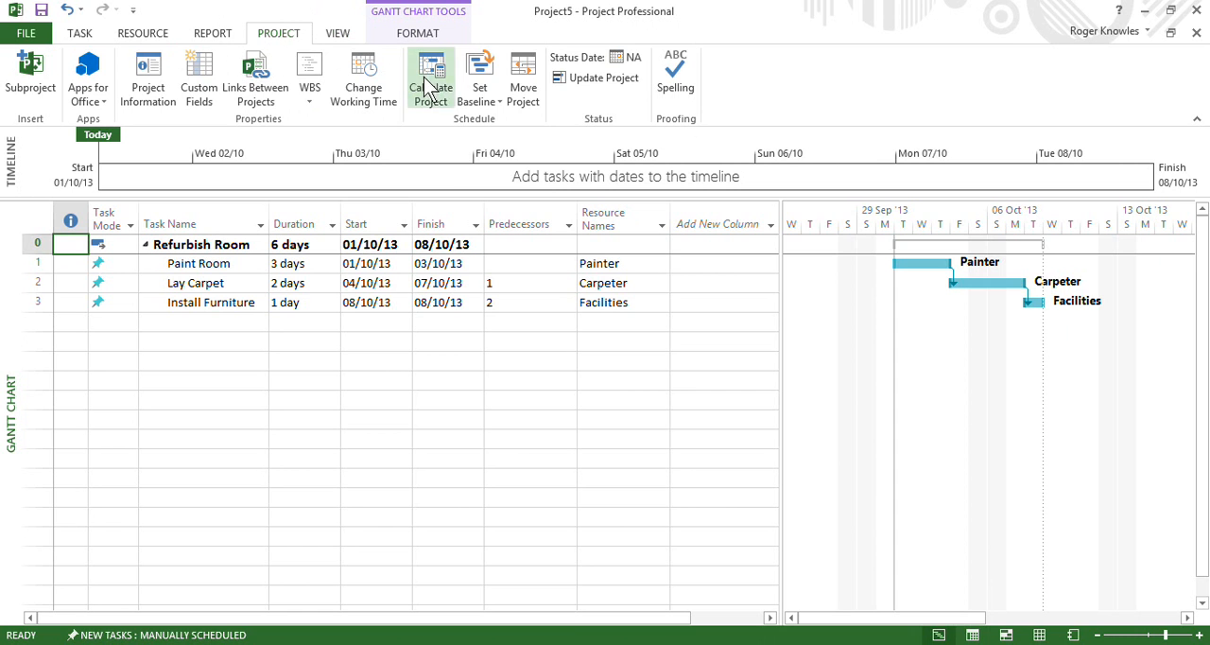
click(467, 103)
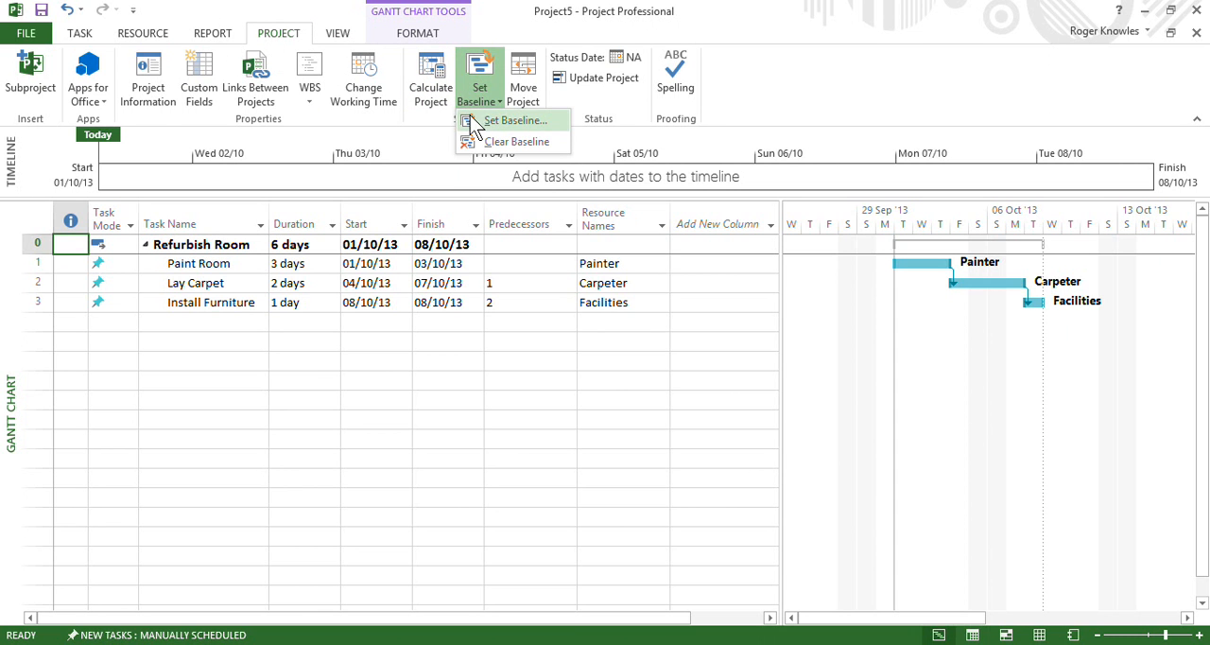
click(470, 118)
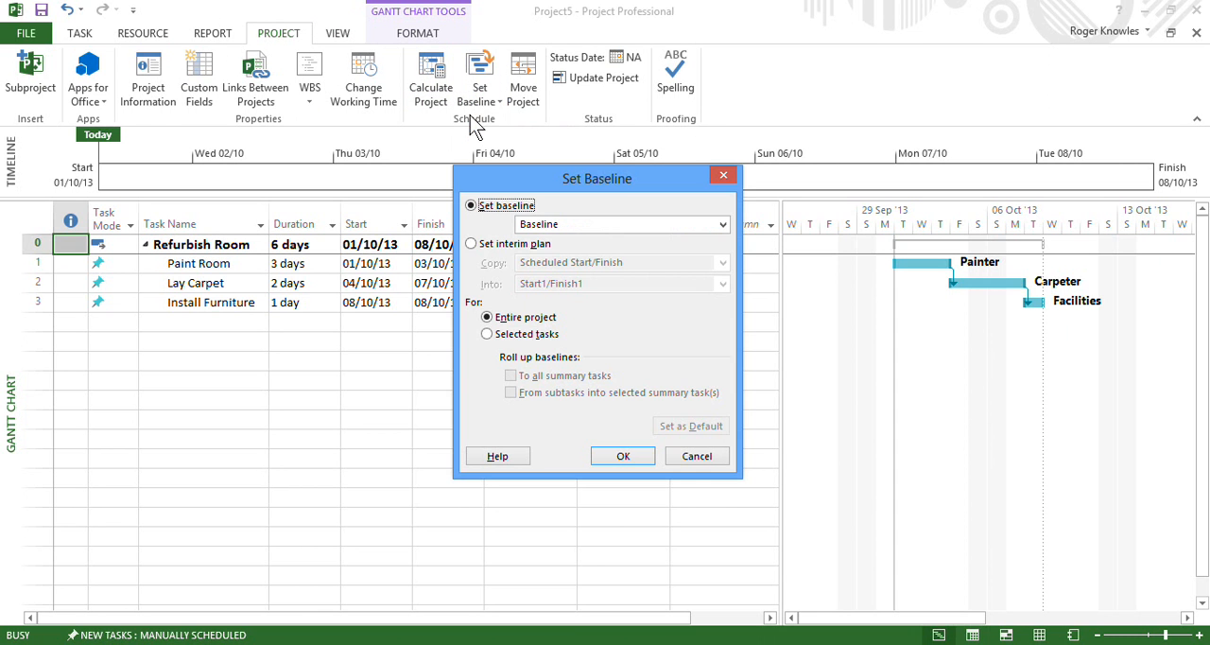
click(537, 225)
click(535, 223)
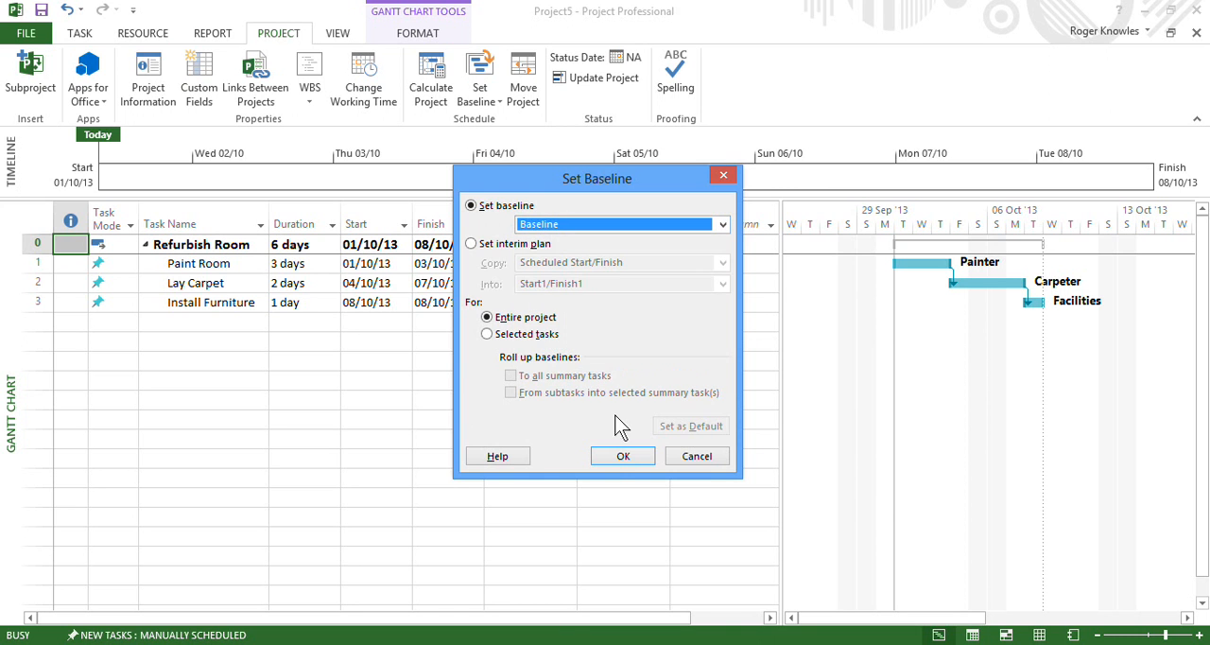
click(621, 458)
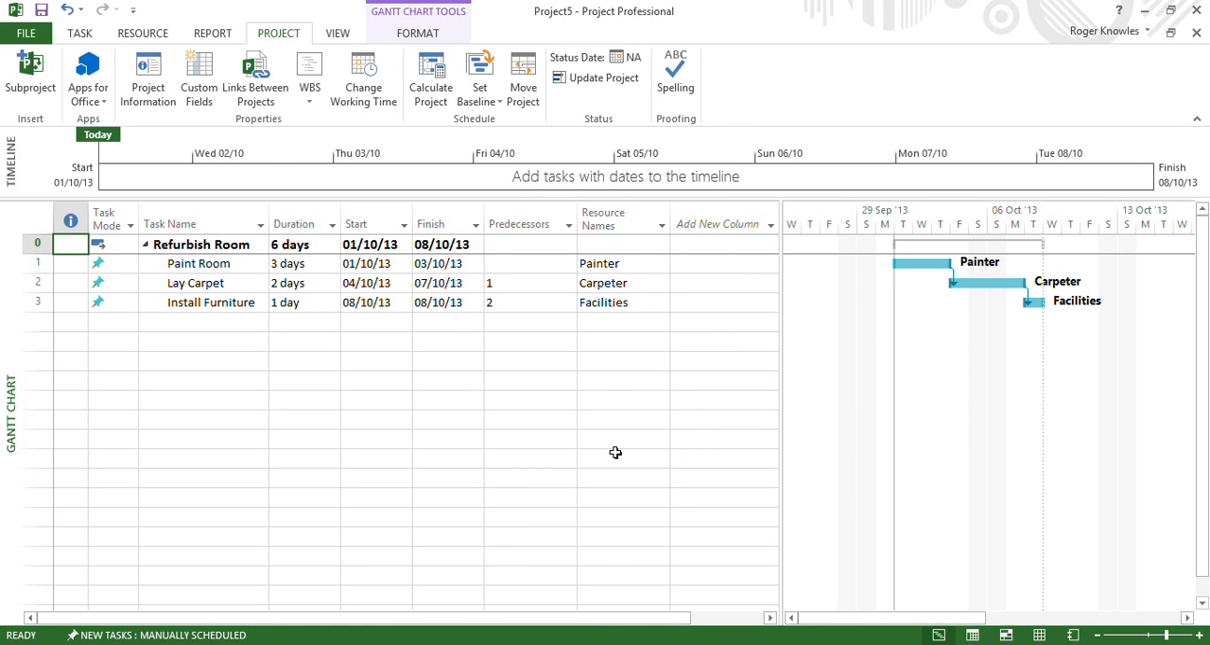
In the advanced project options, confirm % Complete as the default task Earned Value method and Baseline for the Earned Value calculation
click(28, 33)
click(54, 435)
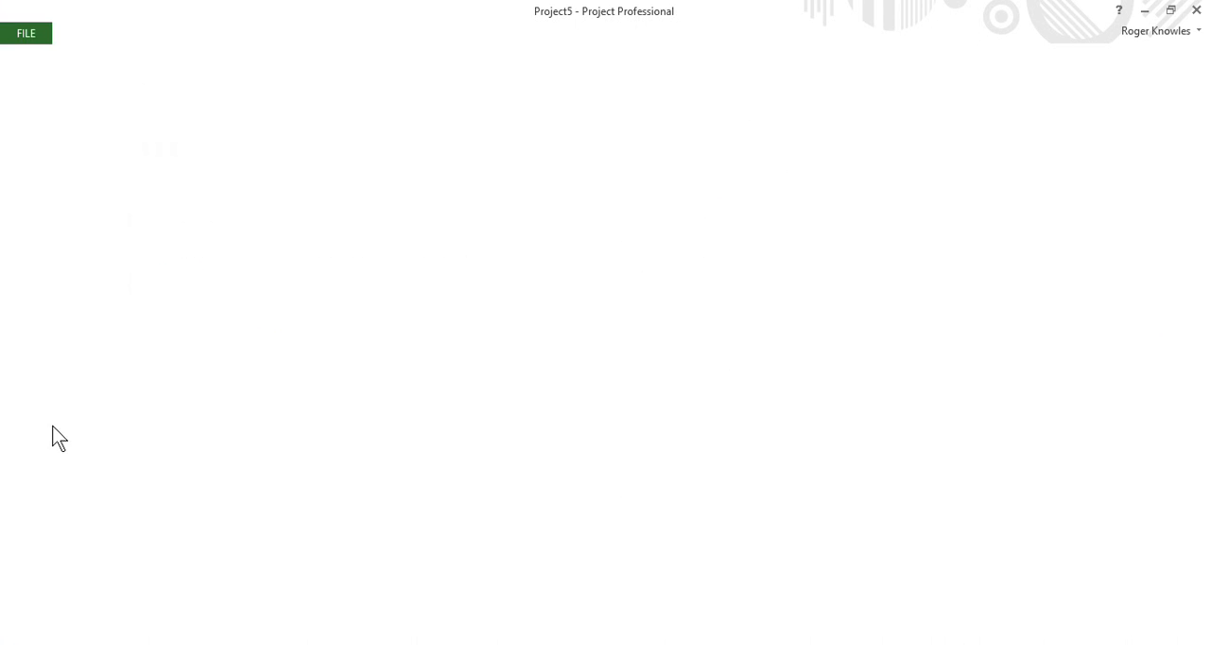
click(312, 220)
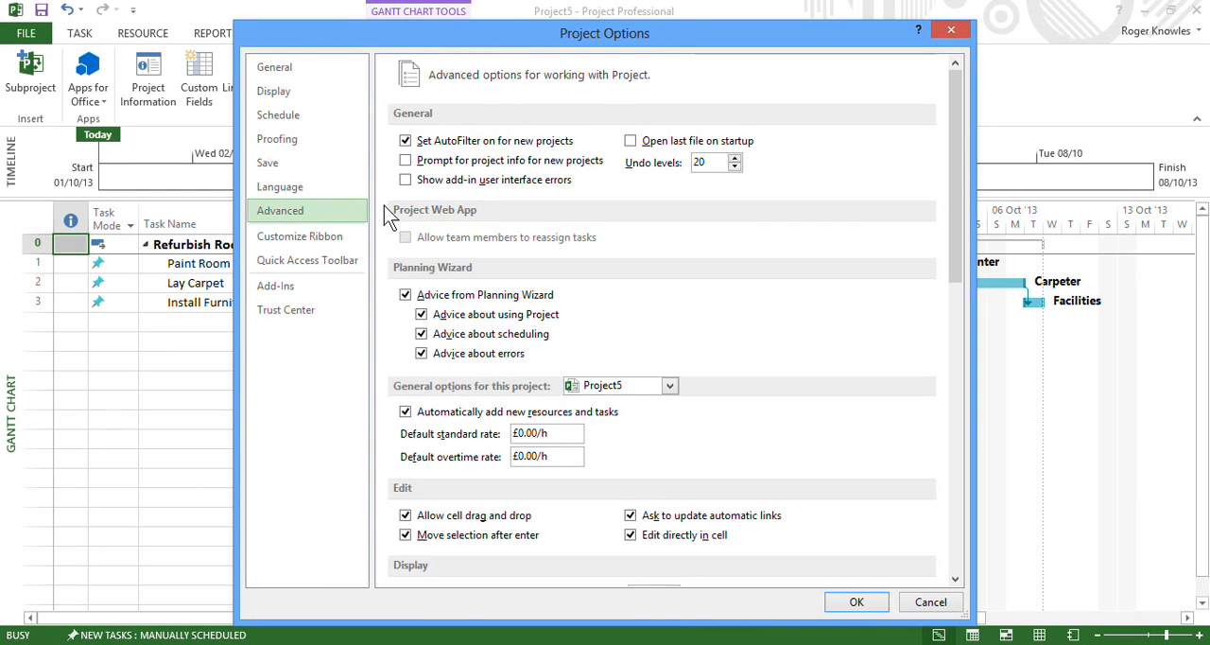
drag(950, 272, 959, 518)
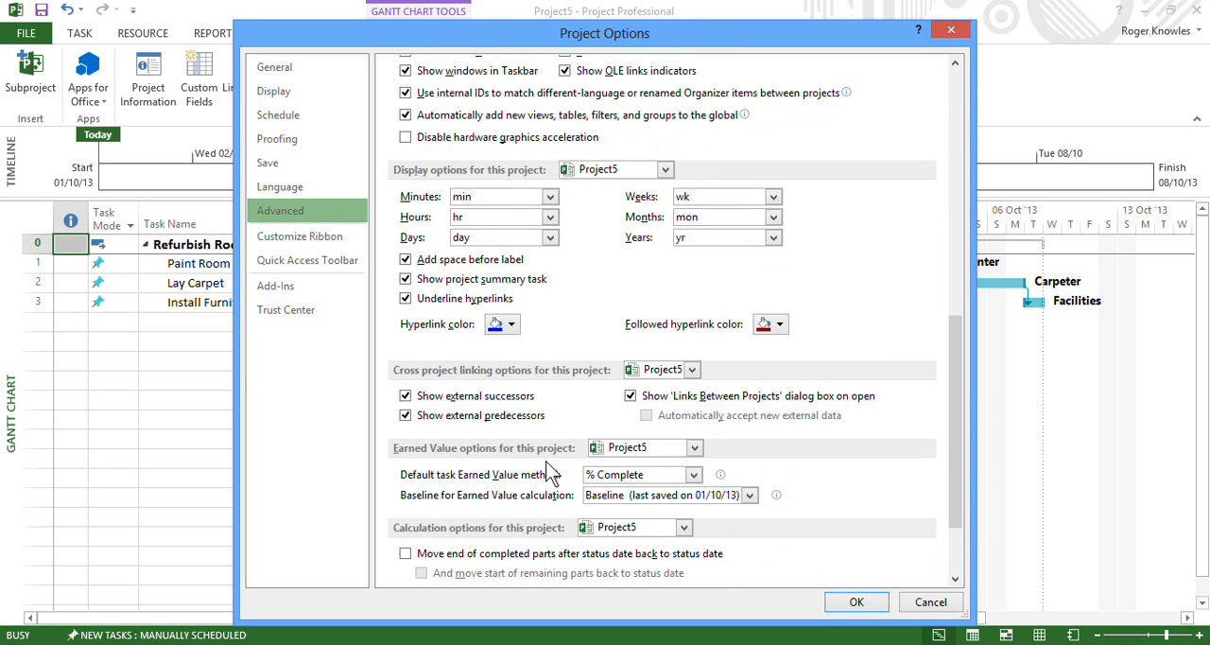
click(601, 498)
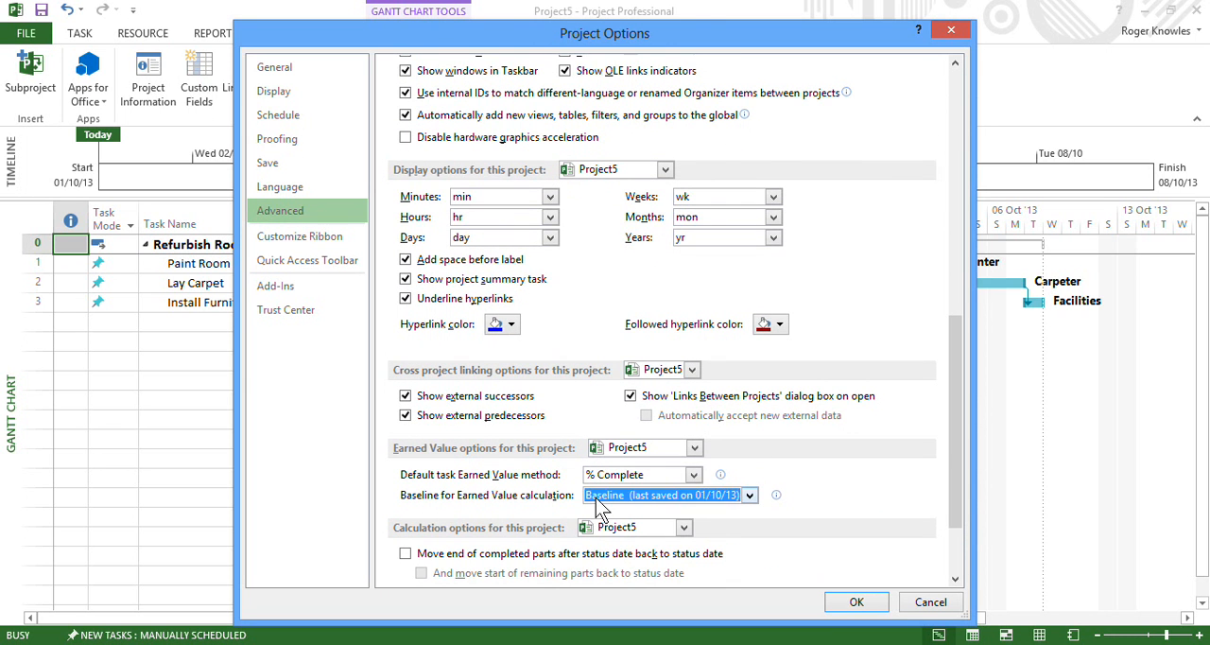
click(599, 499)
click(632, 478)
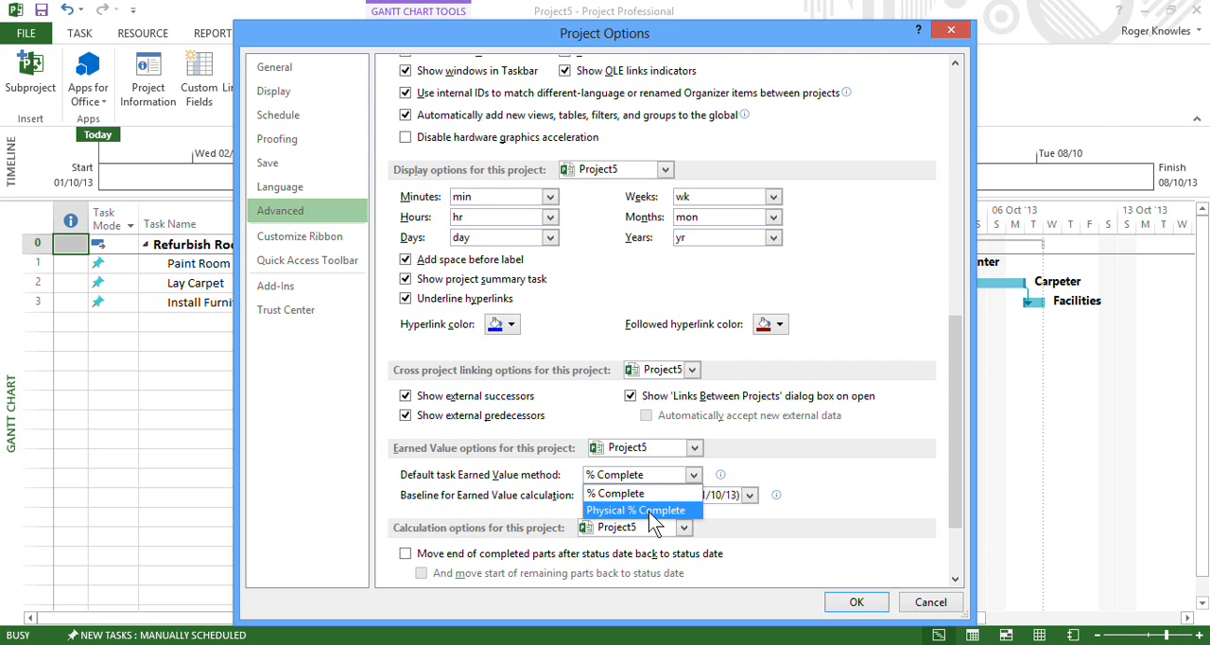
click(652, 494)
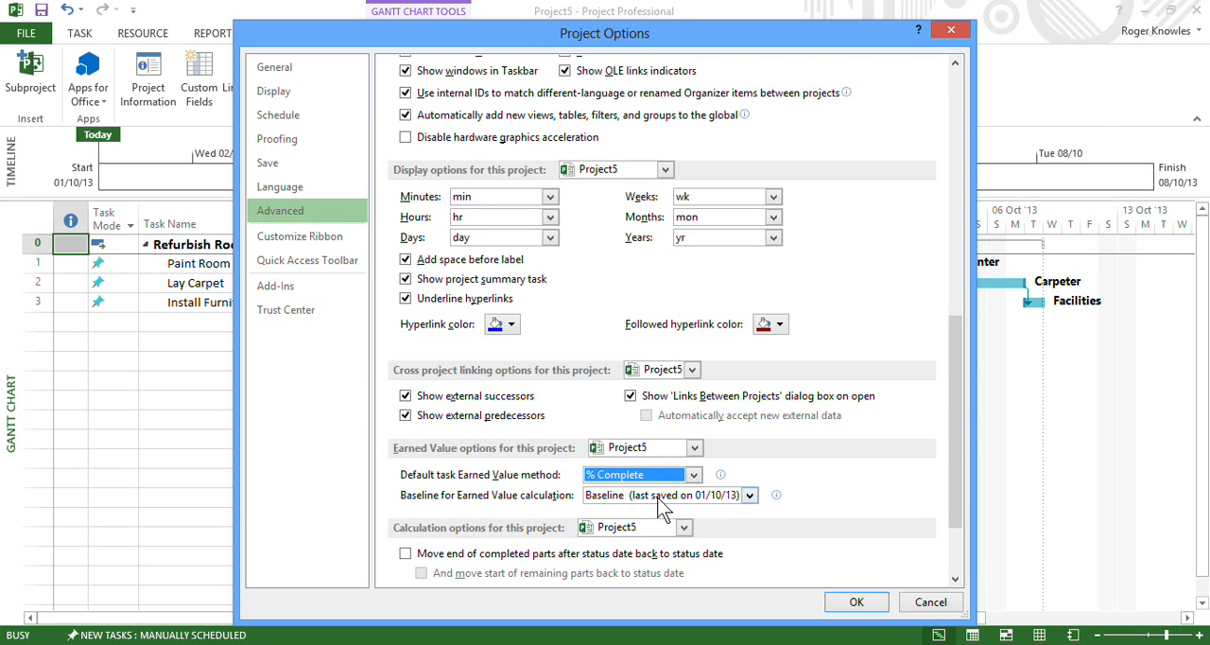
click(859, 606)
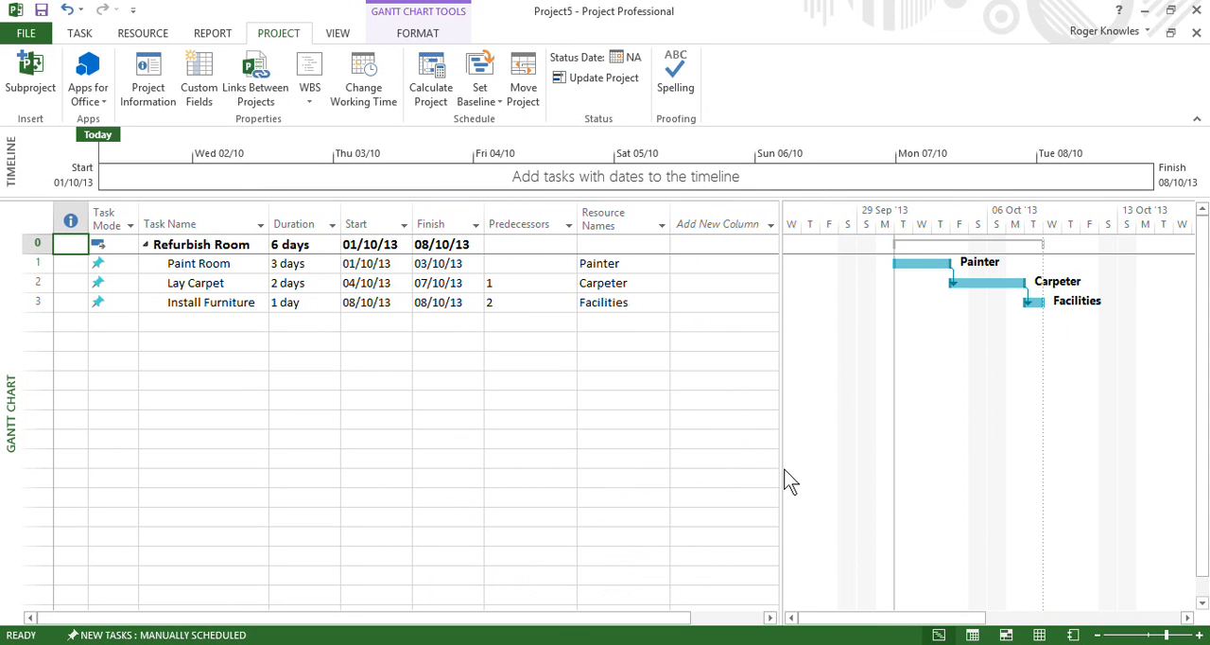
Apply the Earned Value task table to the Gantt Chart
right_click(36, 213)
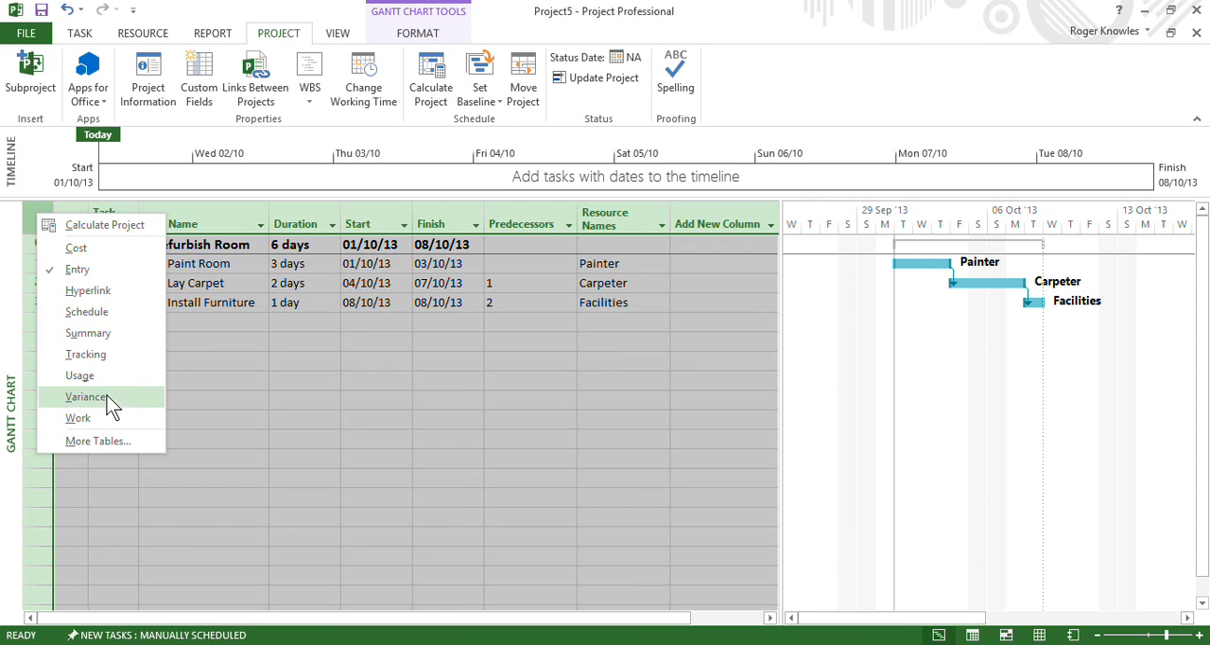
click(88, 441)
click(244, 151)
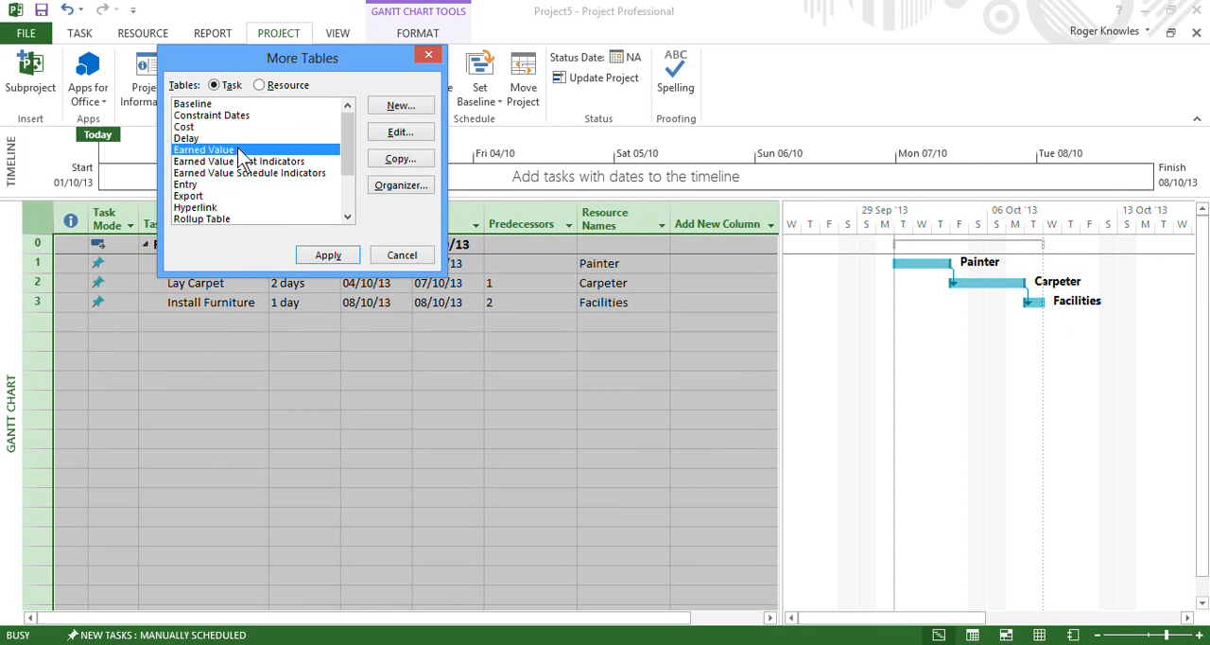
click(328, 255)
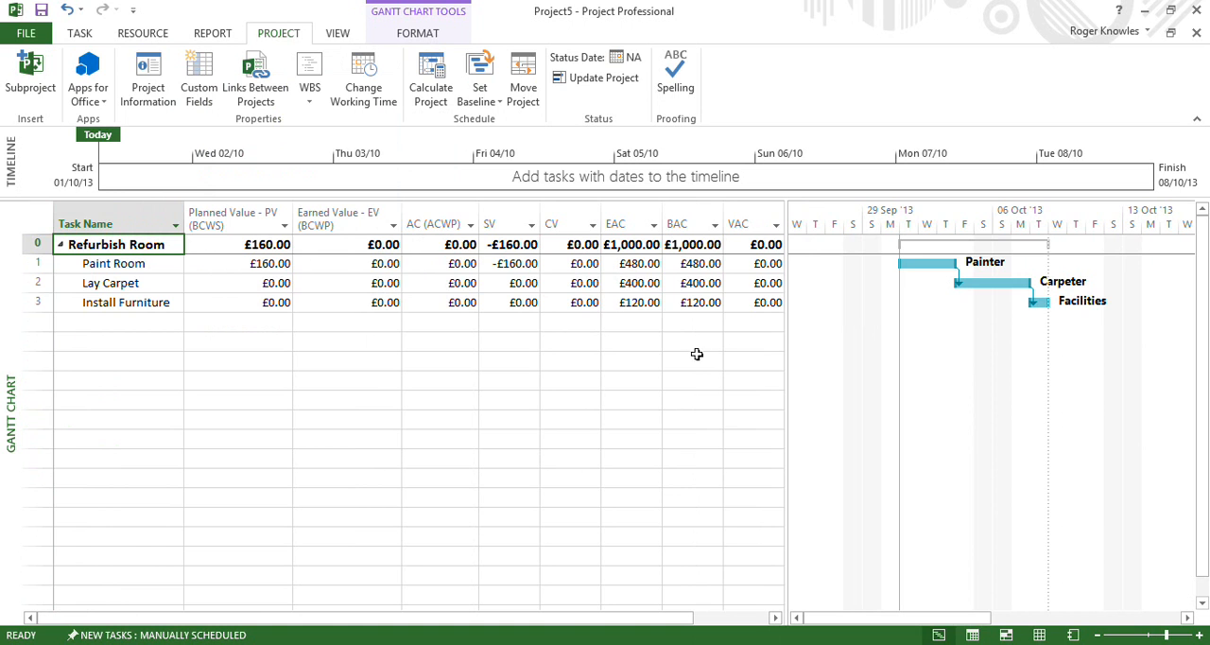
Read the descriptions of the EAC and BAC columns in the Earned Value table
drag(786, 398, 832, 398)
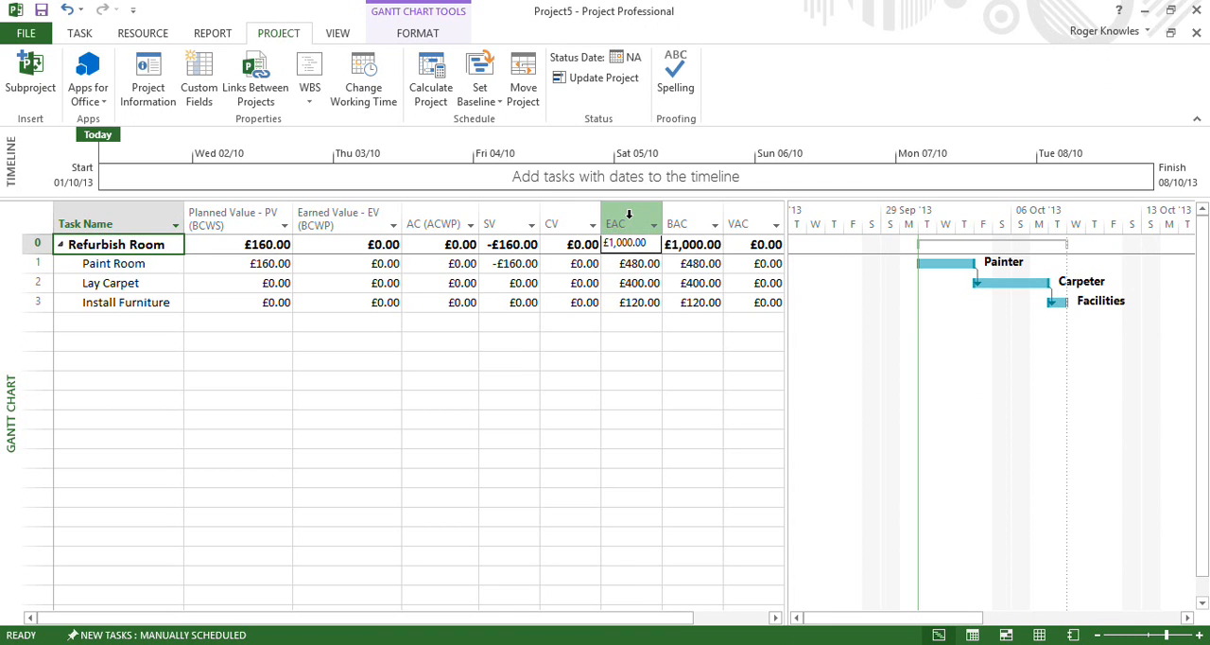
mouse_move(628, 216)
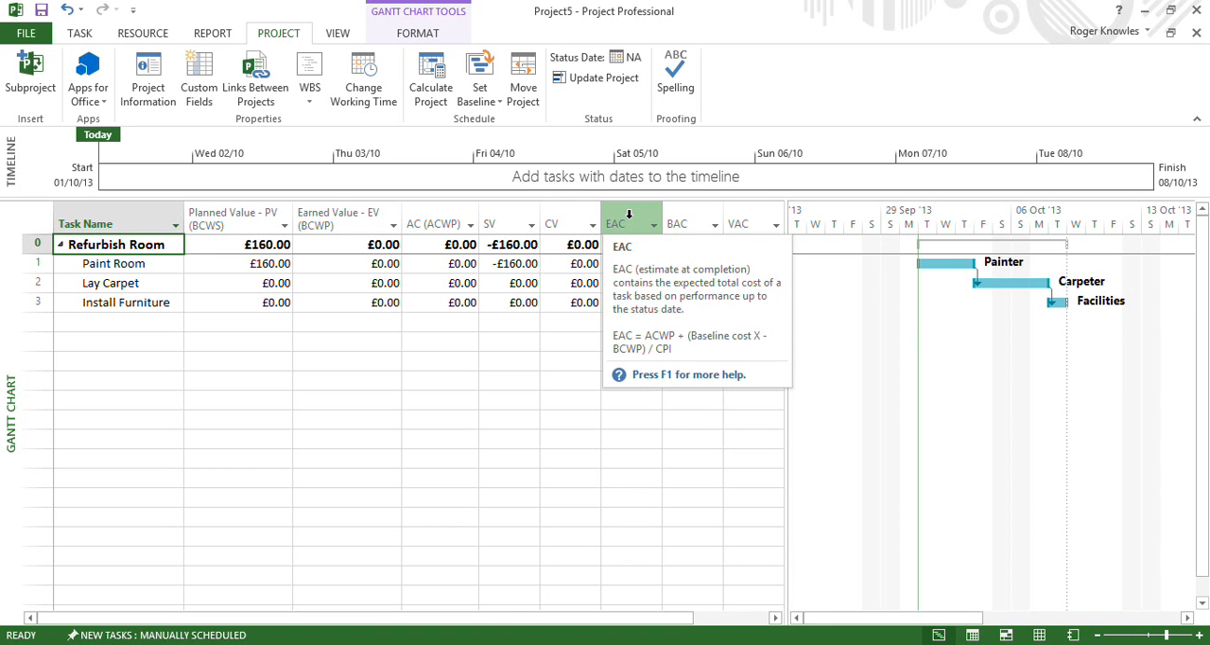
mouse_move(693, 221)
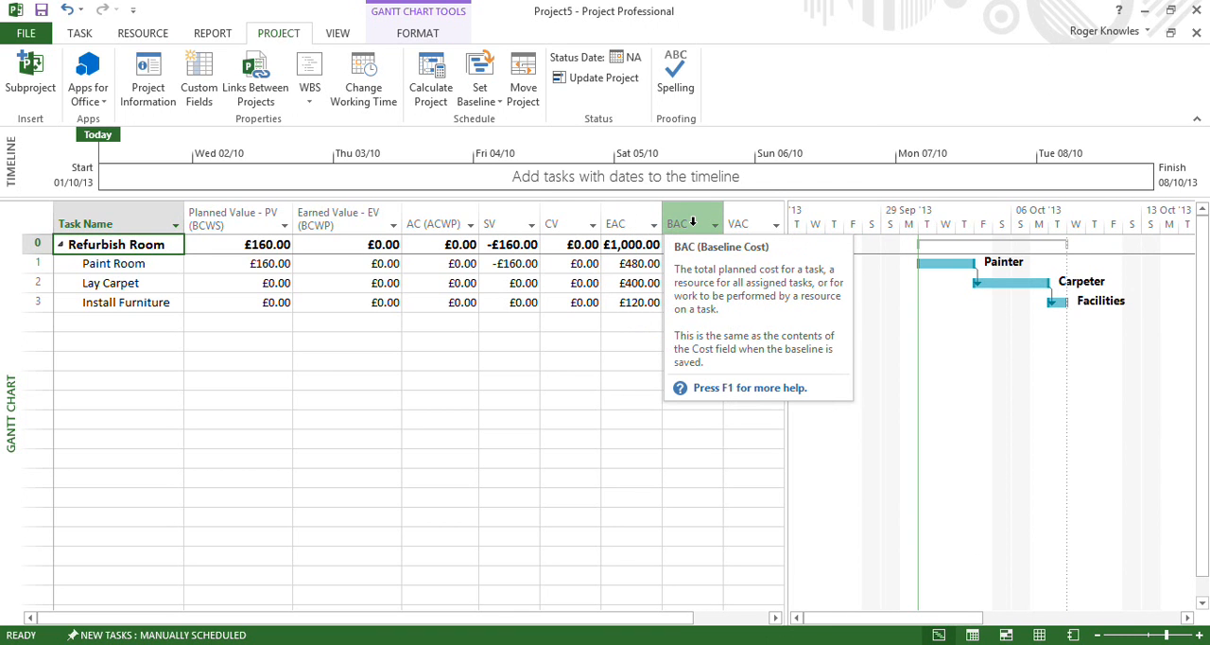
mouse_move(253, 208)
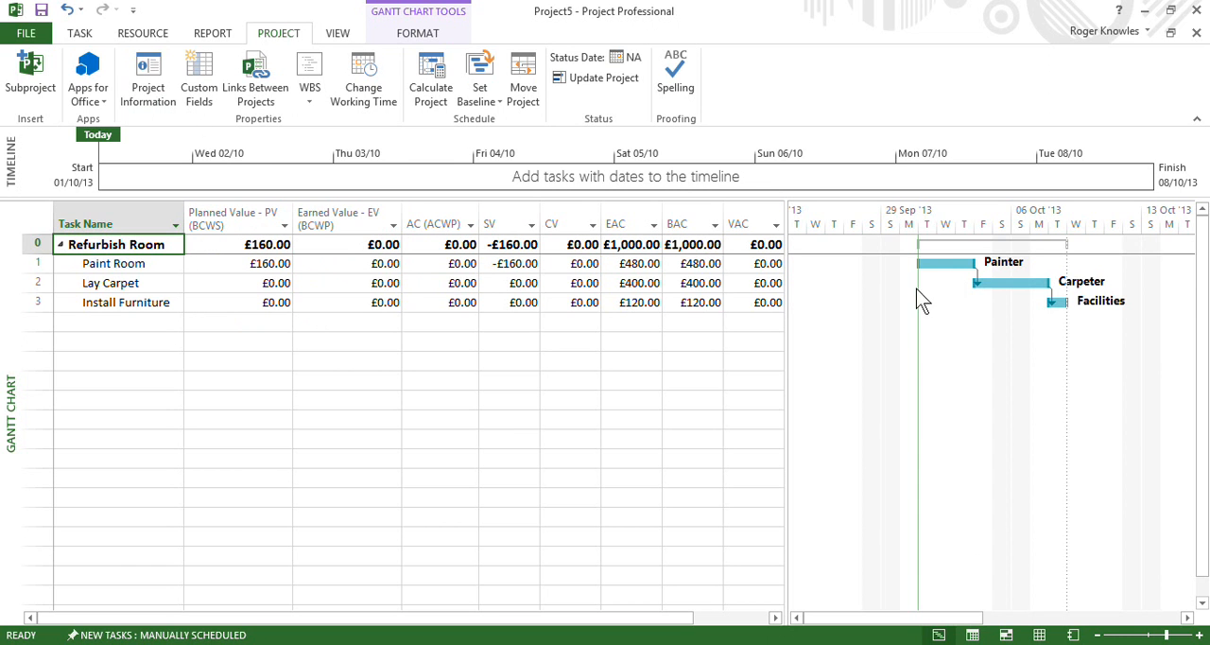
Set the project's current date to 04/10/13 in the project information
click(139, 74)
click(858, 169)
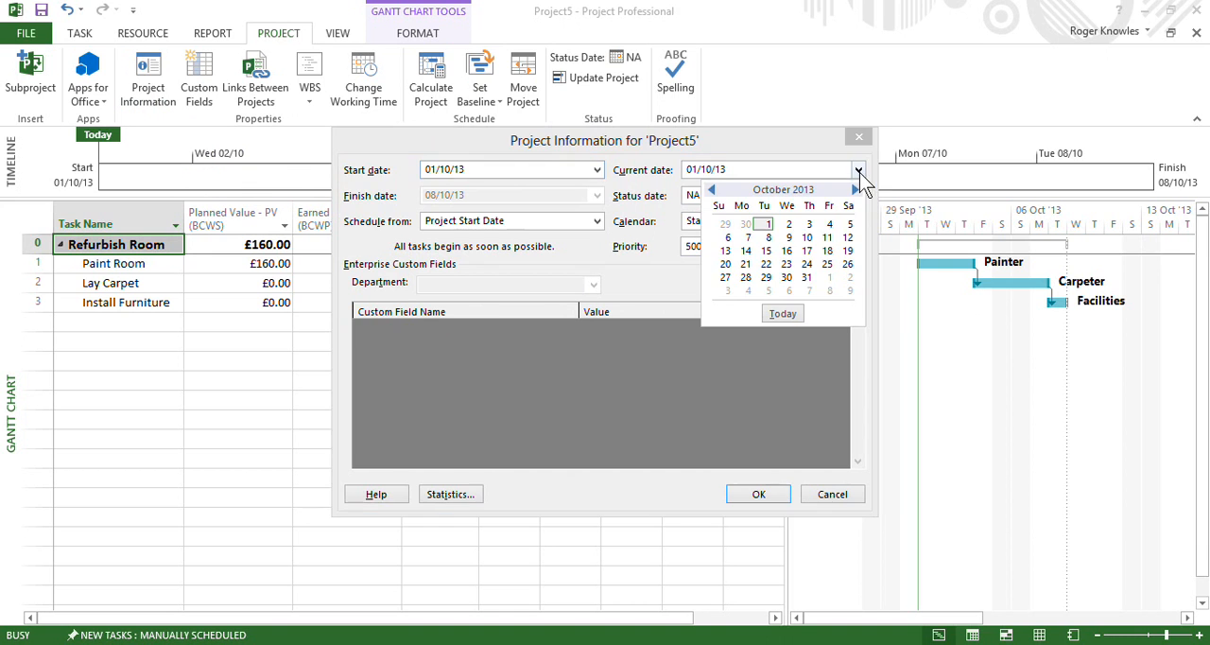
click(829, 233)
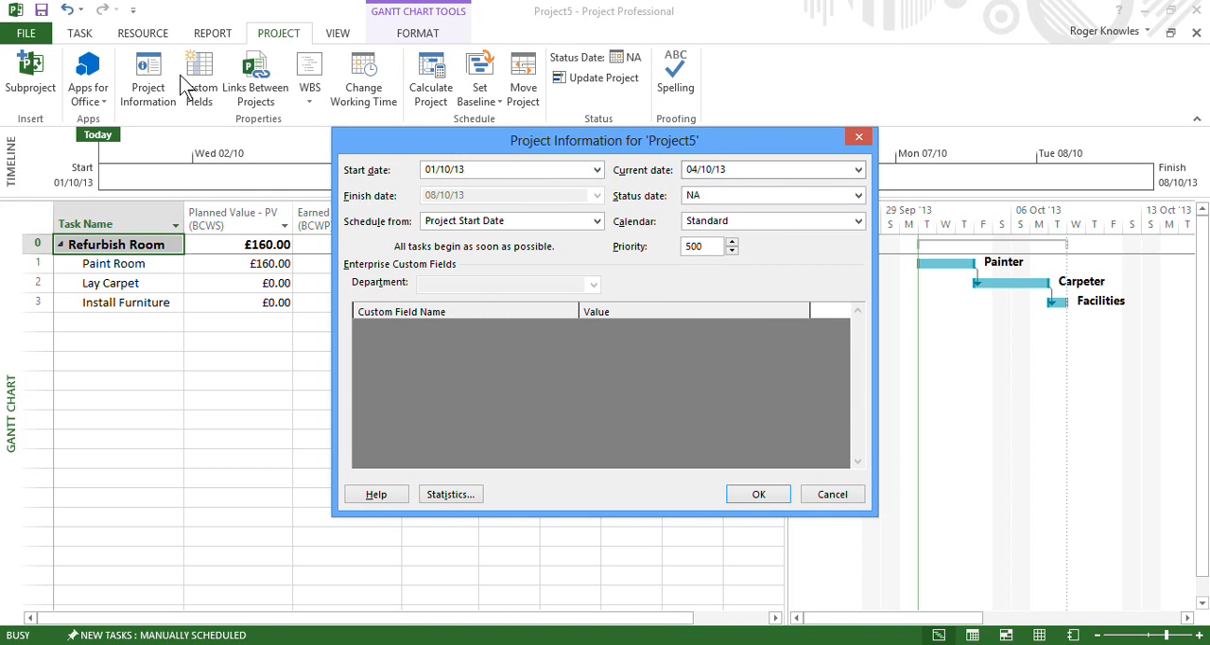
click(754, 494)
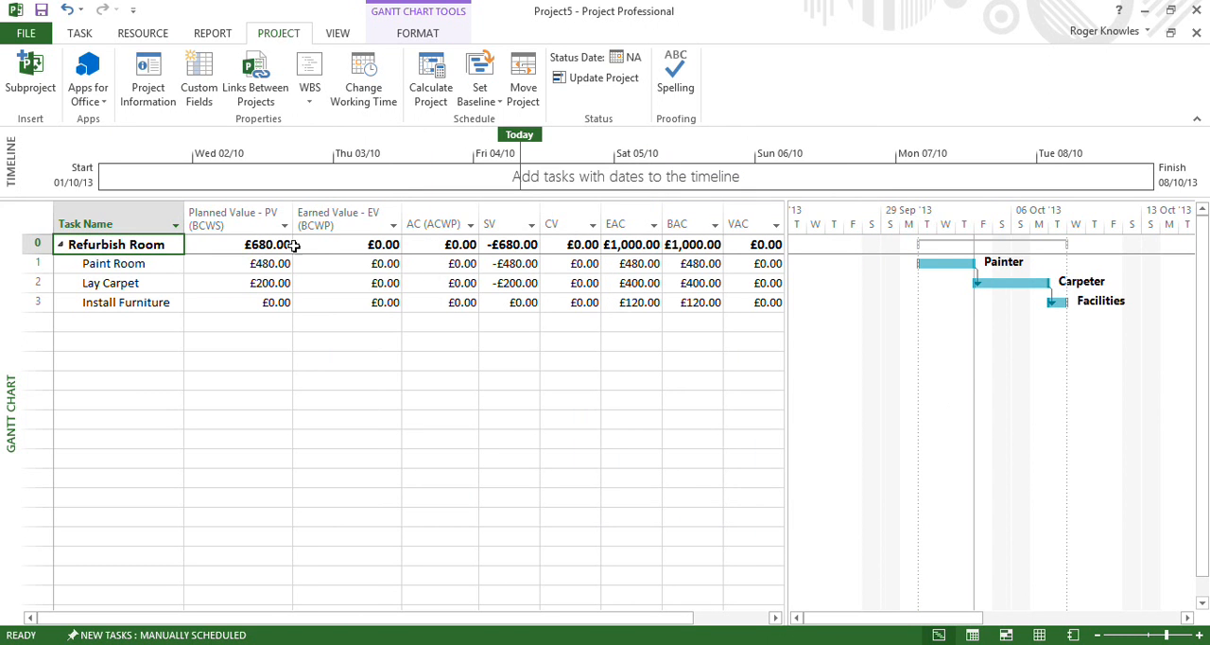
Mark the Paint Room task as 100% complete
click(142, 263)
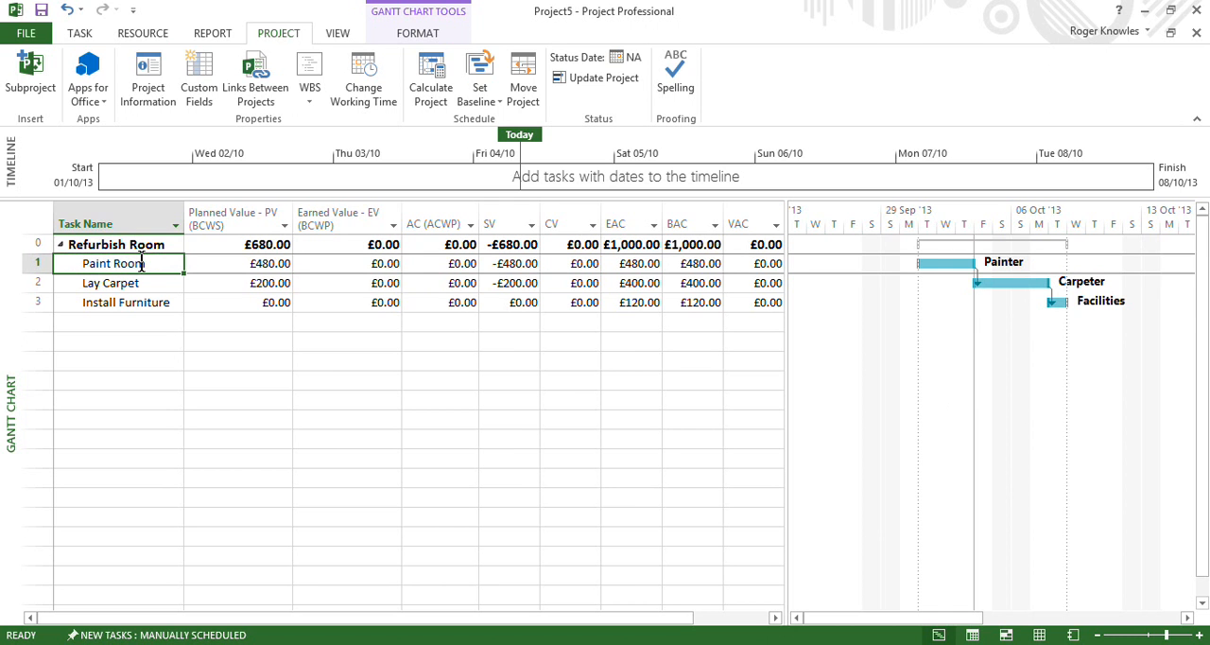
click(86, 36)
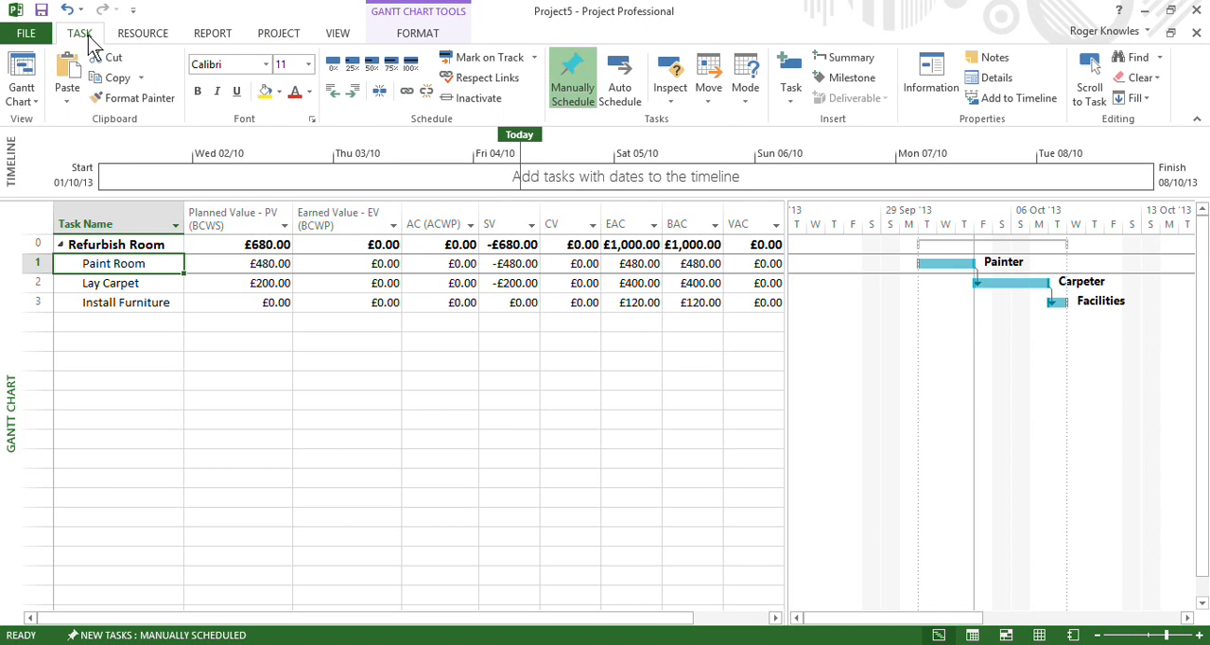
click(412, 66)
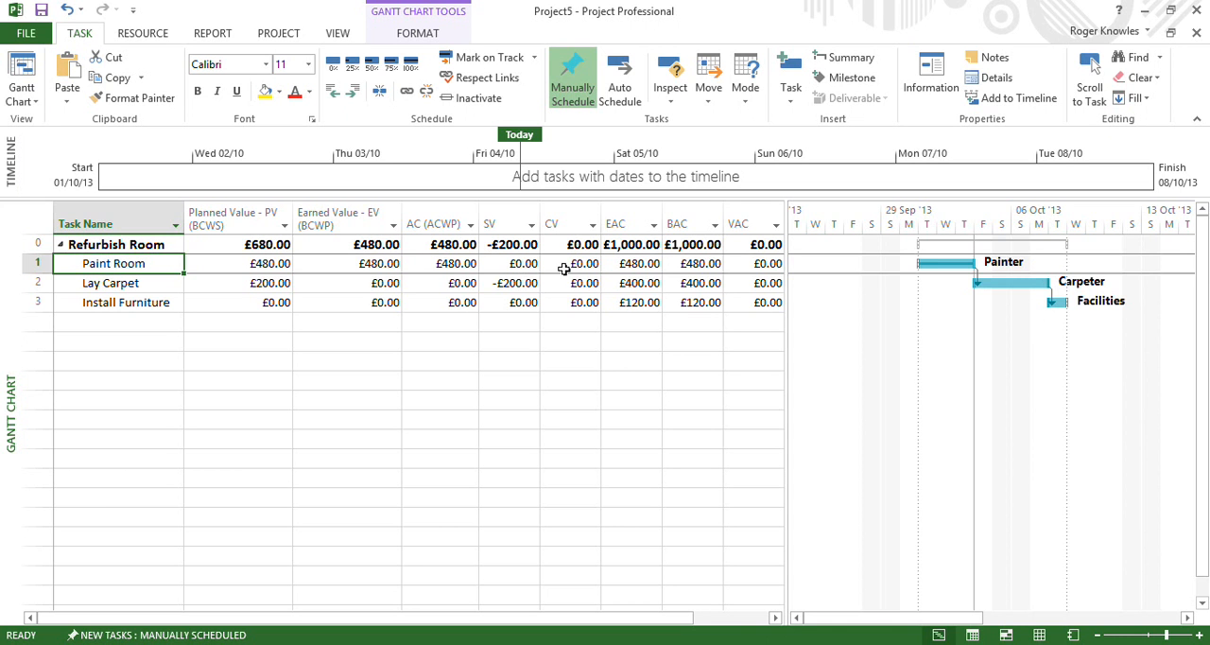
Change the progress of the Paint Room task to 75% complete
mouse_move(616, 216)
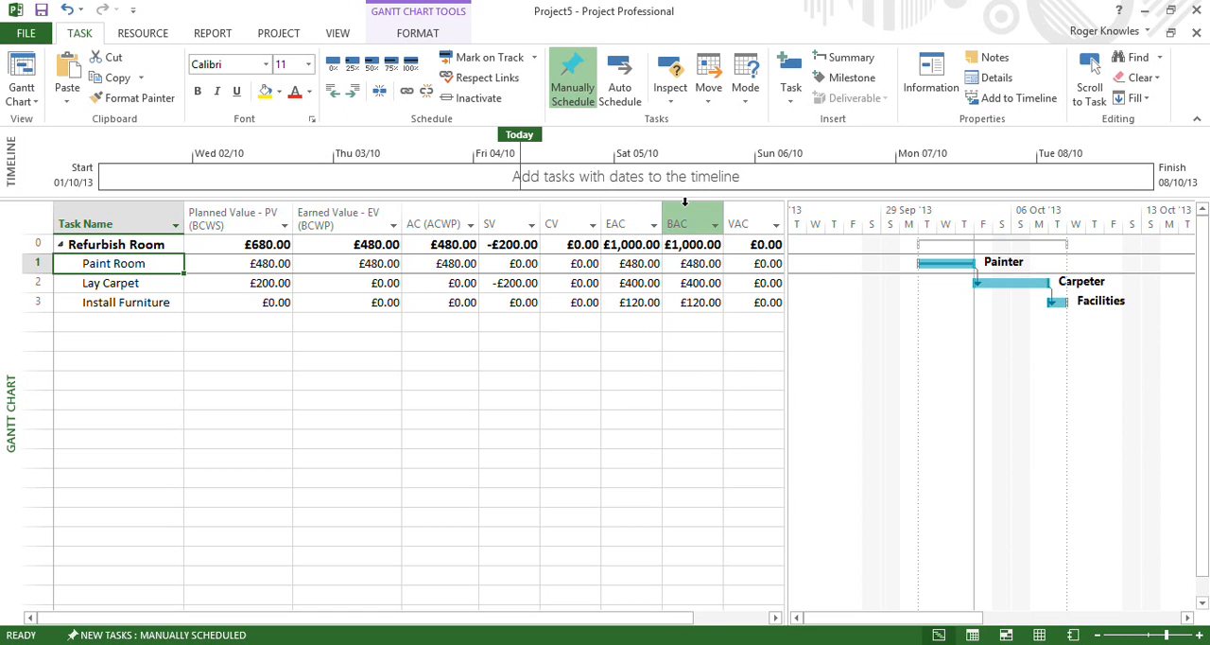
mouse_move(753, 204)
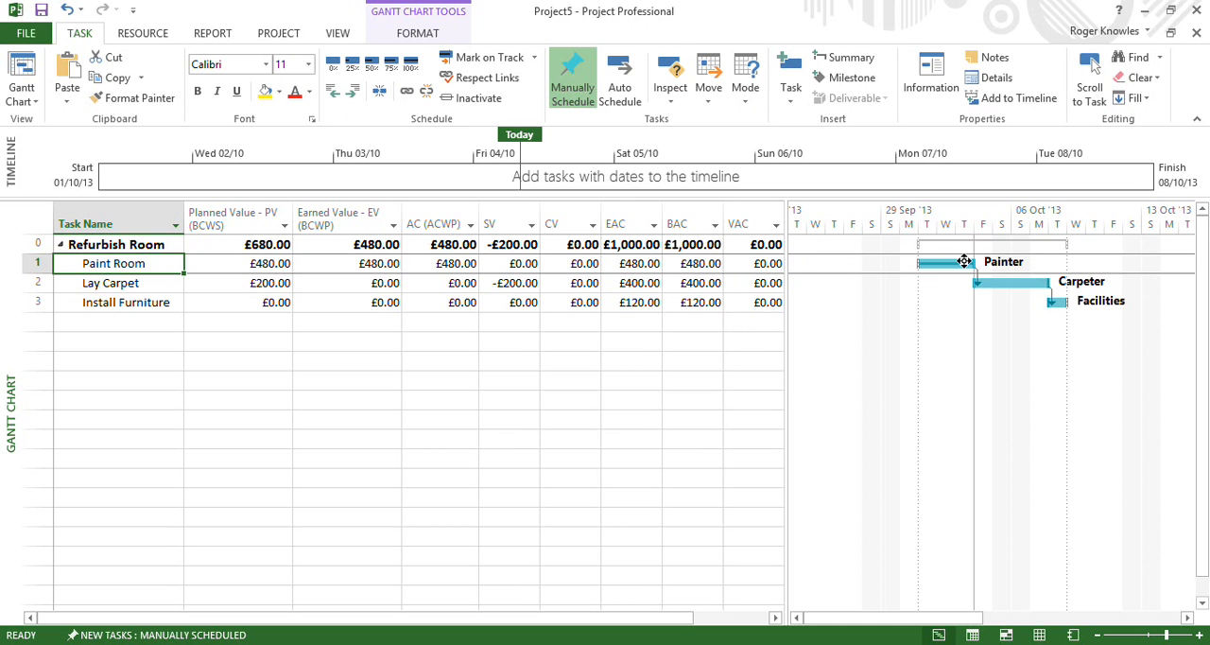
scroll(976, 246, down, 1)
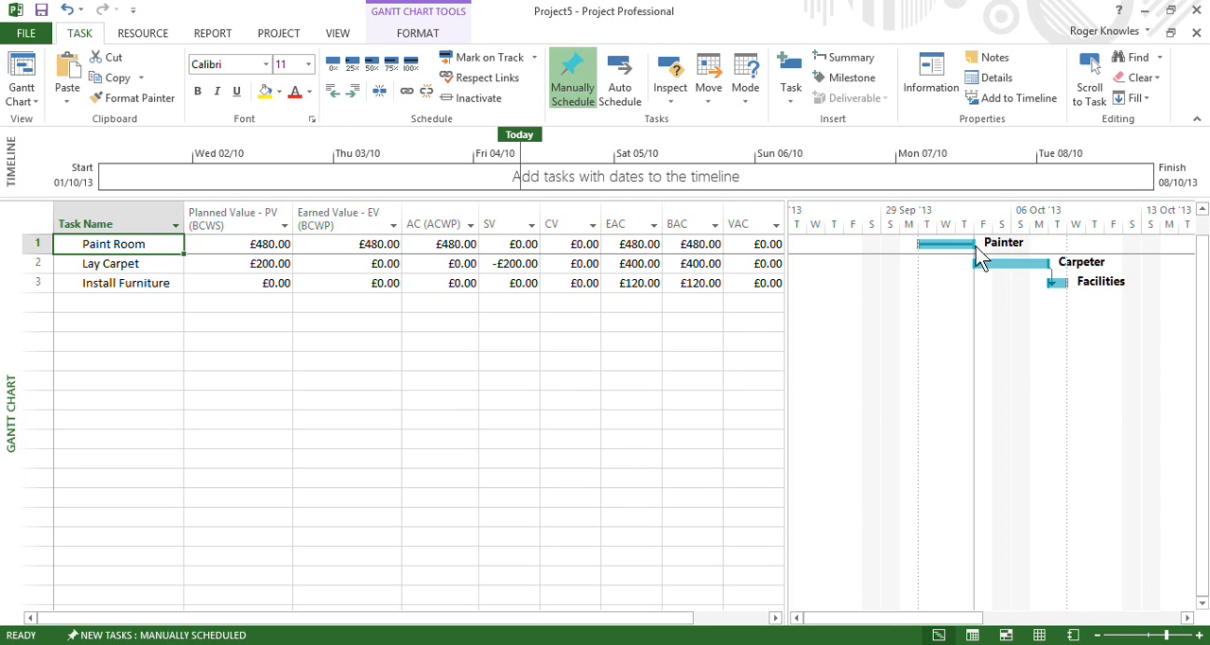
scroll(976, 246, up, 1)
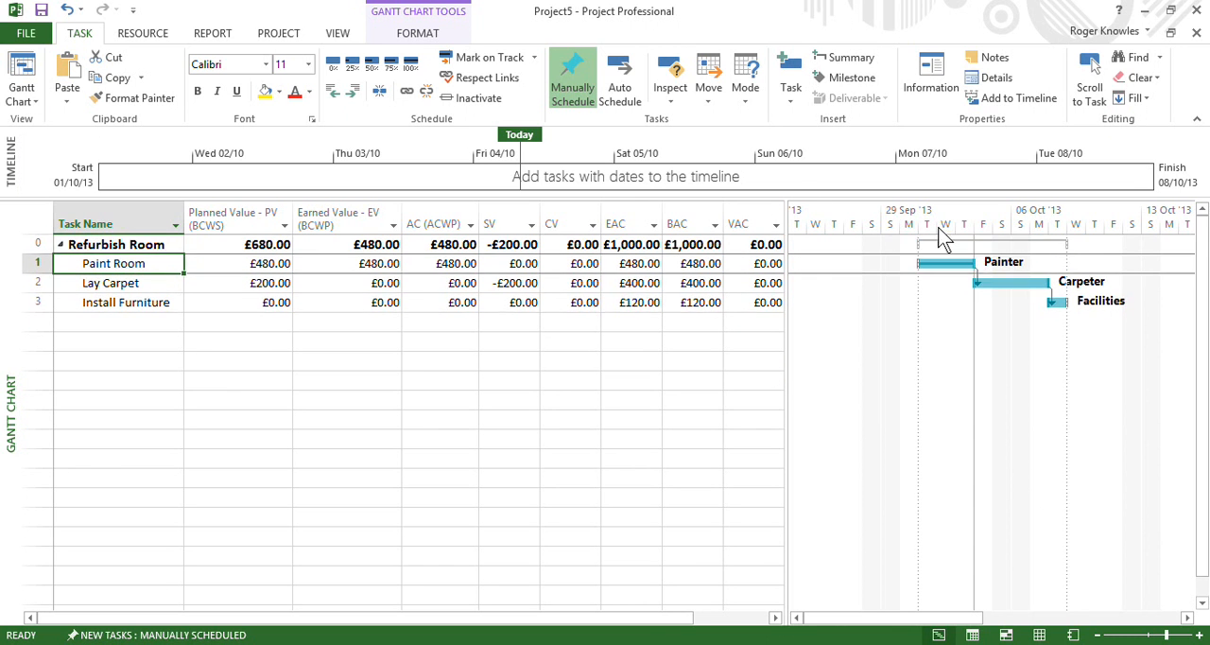
click(391, 72)
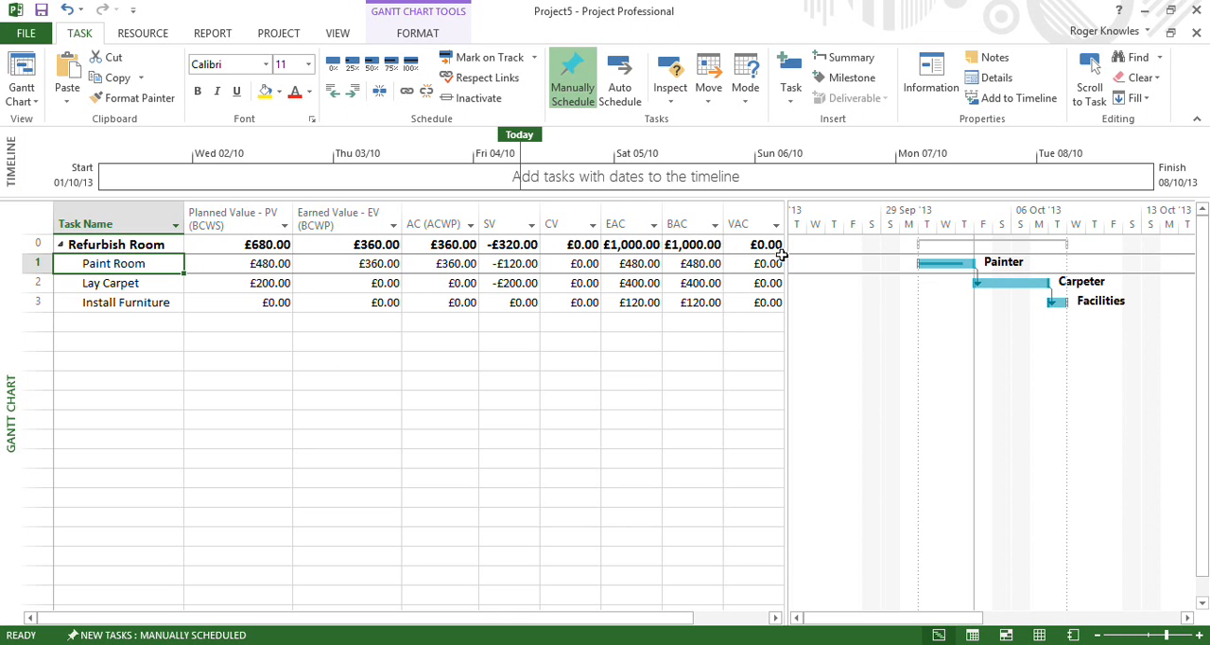
Add an SPI column at the end of the Earned Value table, after VAC
drag(786, 255, 877, 262)
click(827, 221)
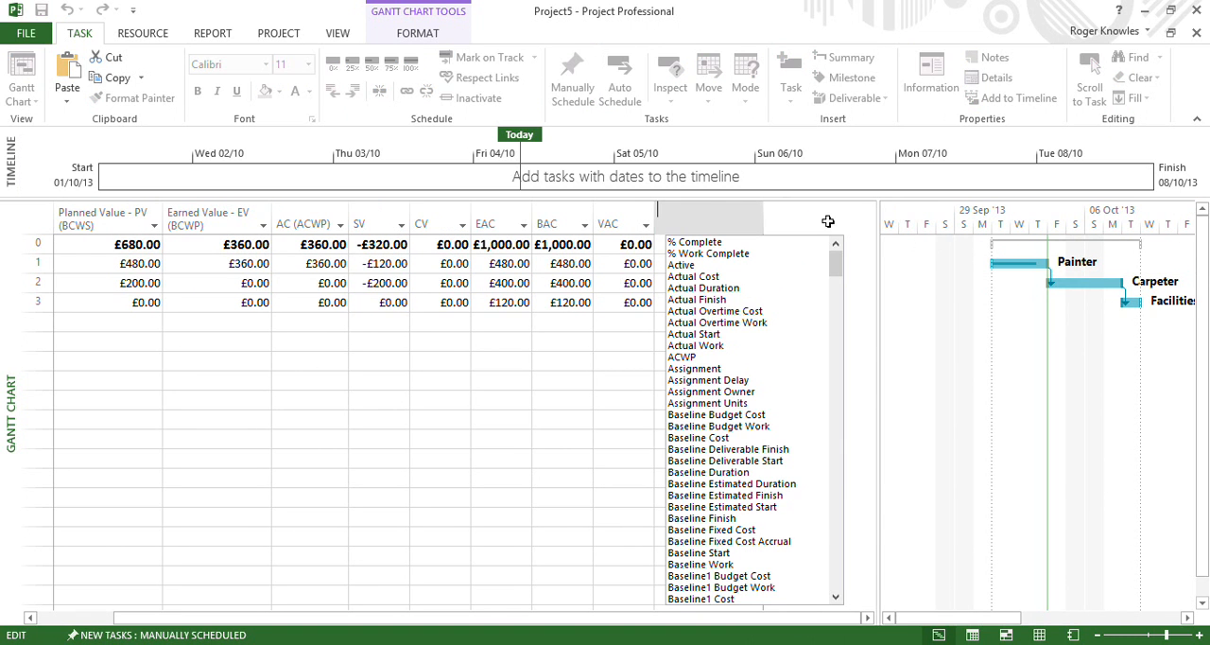
text(SPI)
key(Return)
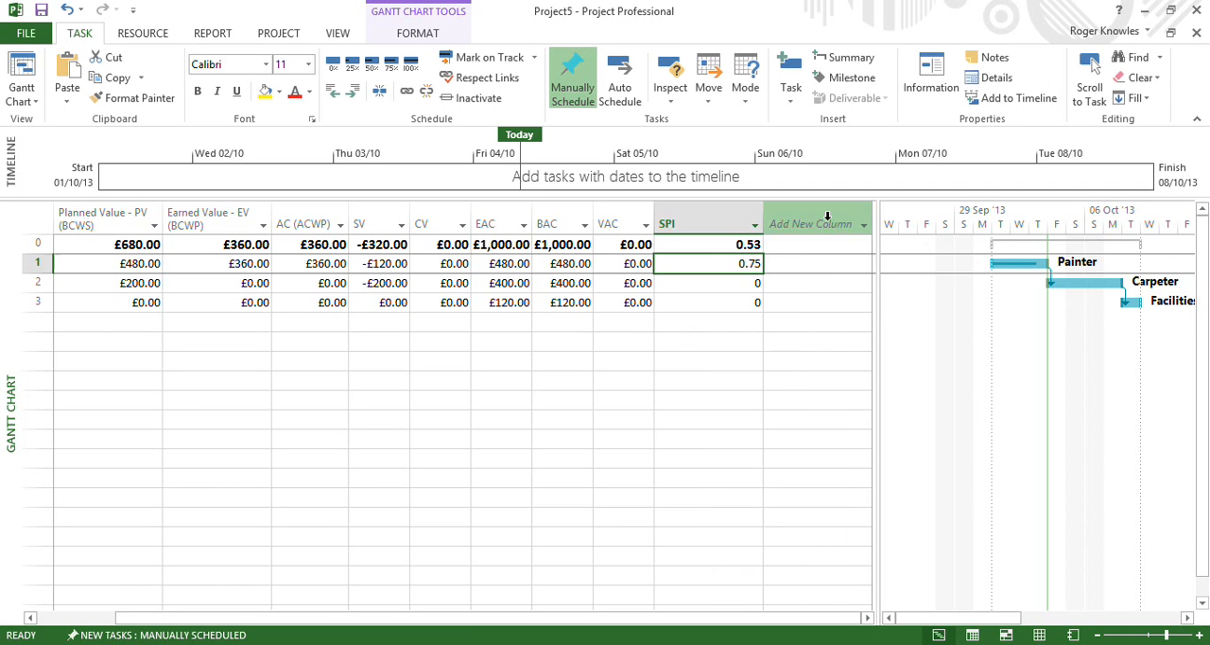
Narrow the SPI column to fit its values and move it between the SV and CV columns
mouse_move(706, 223)
drag(764, 216, 699, 216)
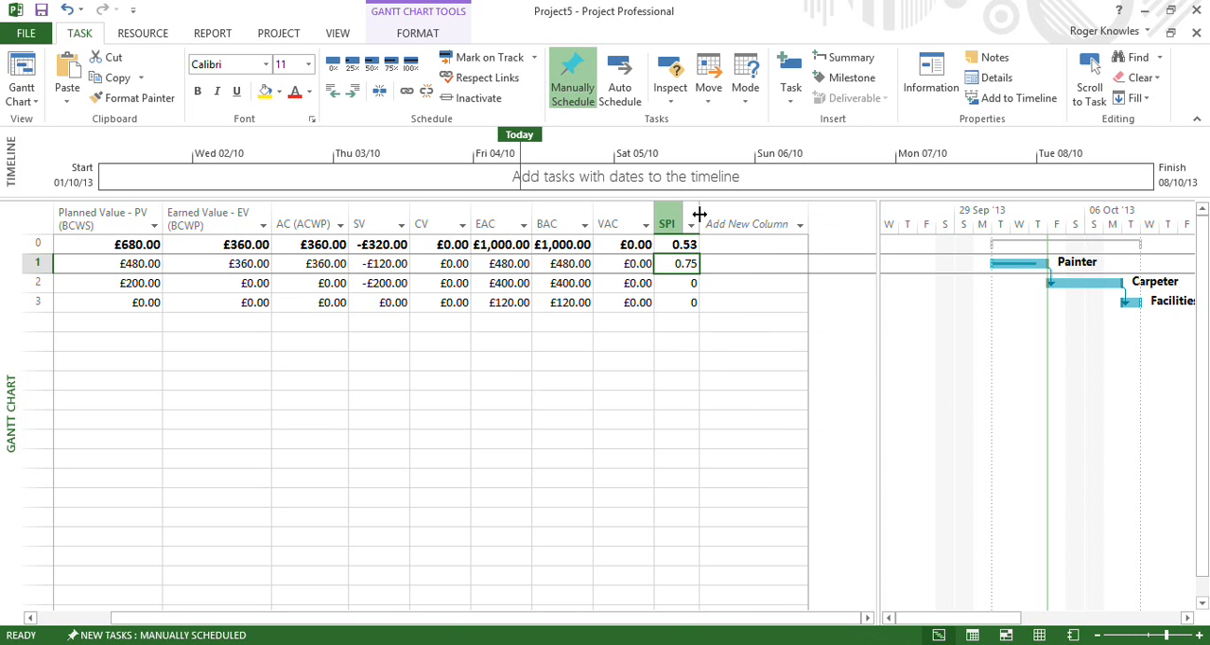
click(666, 222)
drag(667, 229, 407, 227)
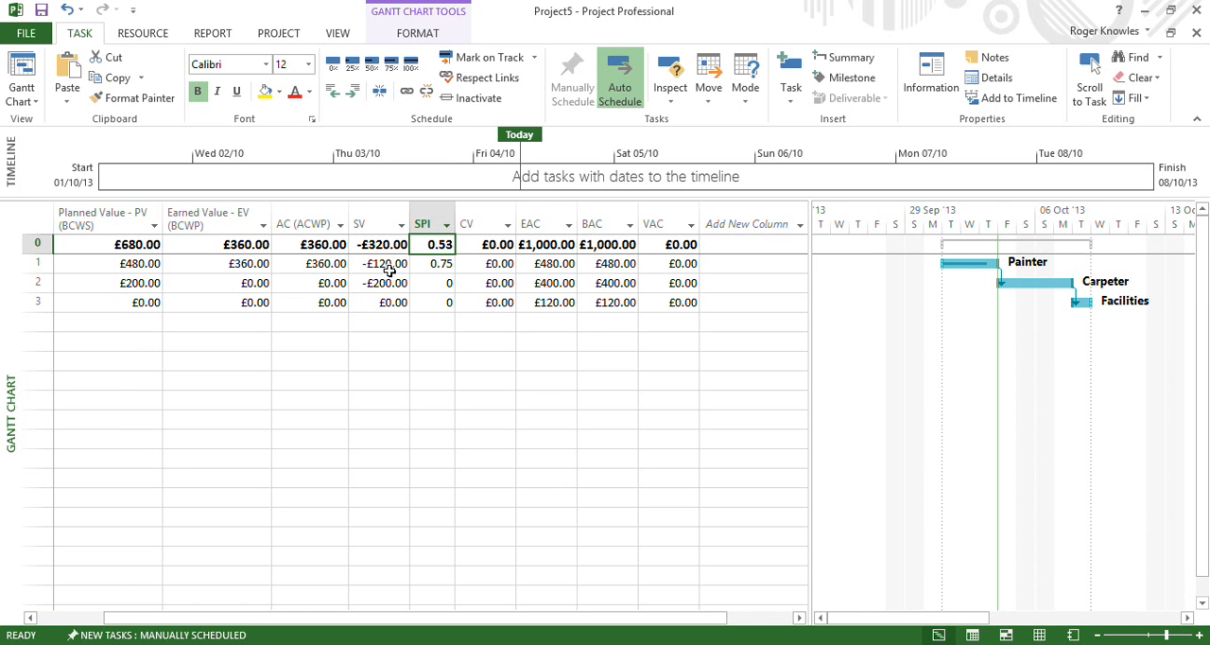
Mark the Paint Room task as 100% complete and the Lay Carpet task as 25% complete
click(389, 271)
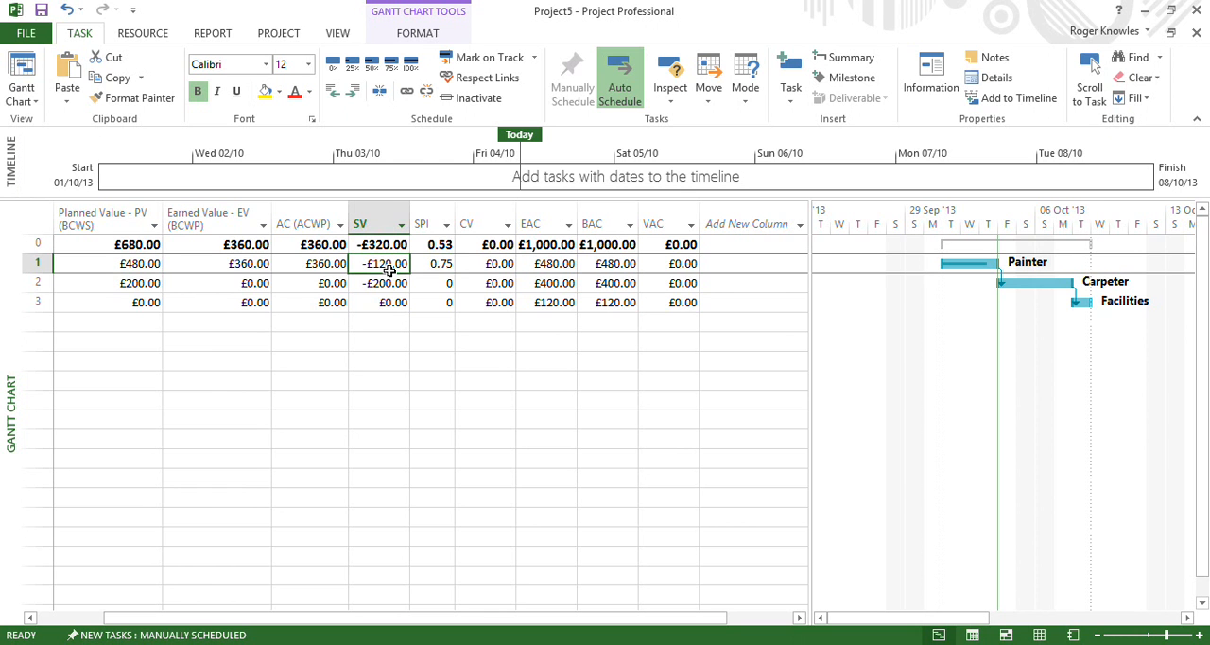
click(411, 64)
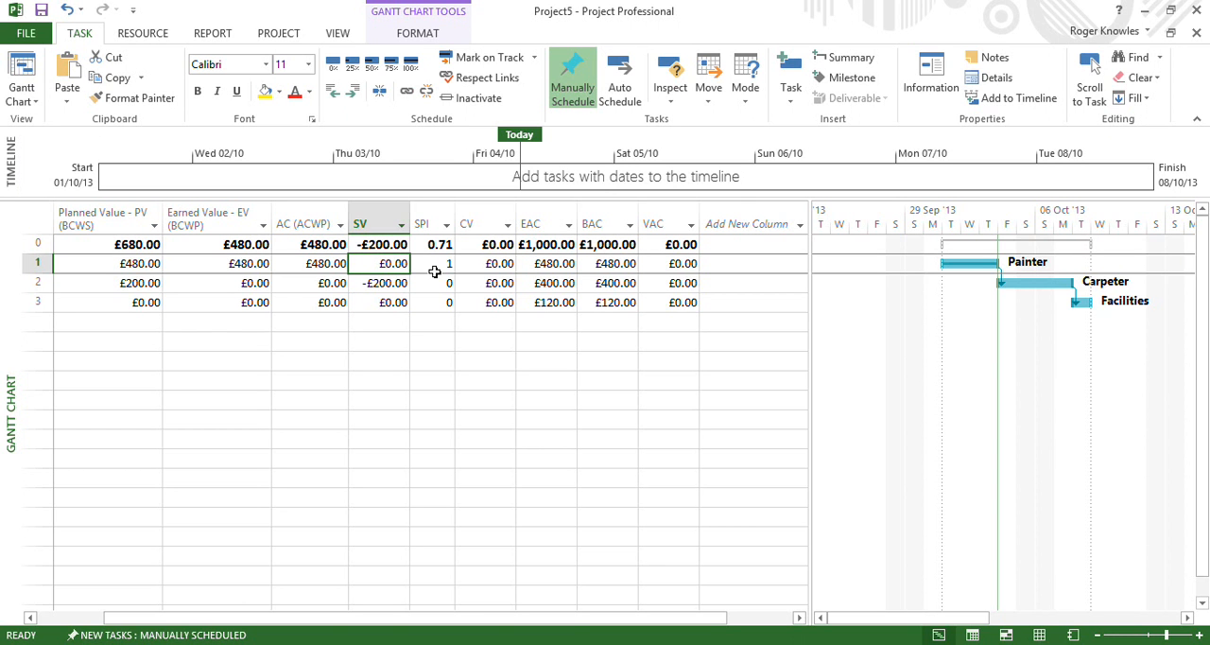
click(334, 281)
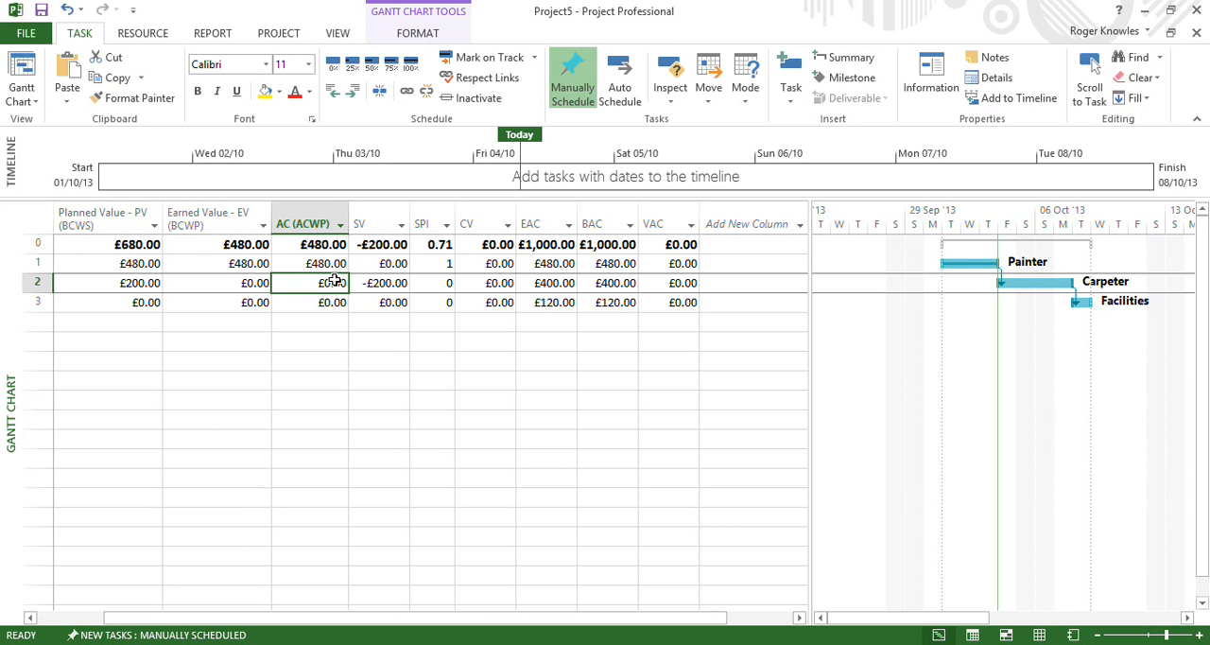
click(357, 69)
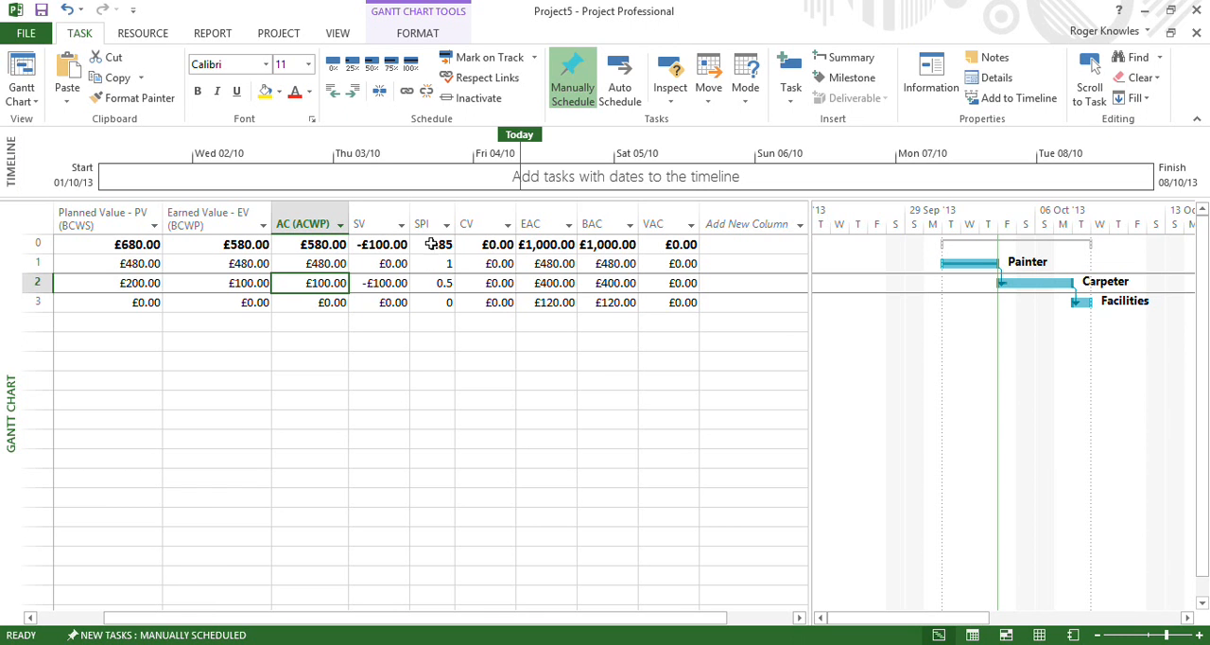
Add a Fixed Cost column to the Earned Value table after the VAC column
mouse_move(430, 225)
click(70, 619)
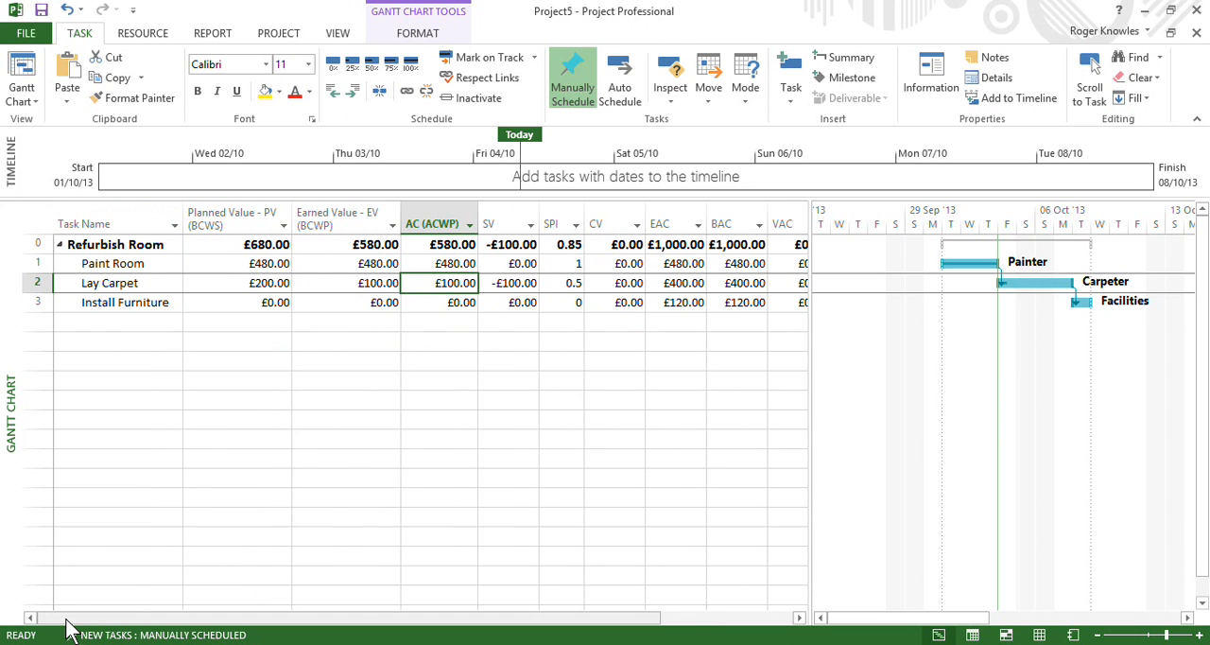
drag(811, 382, 838, 372)
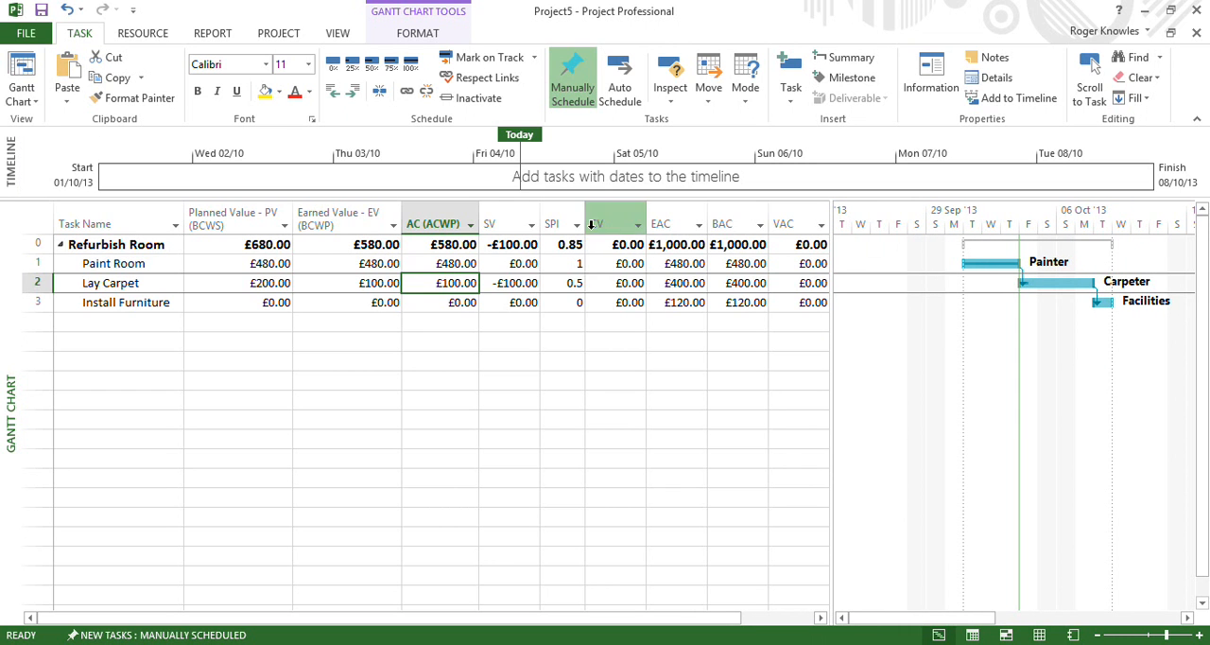
mouse_move(490, 209)
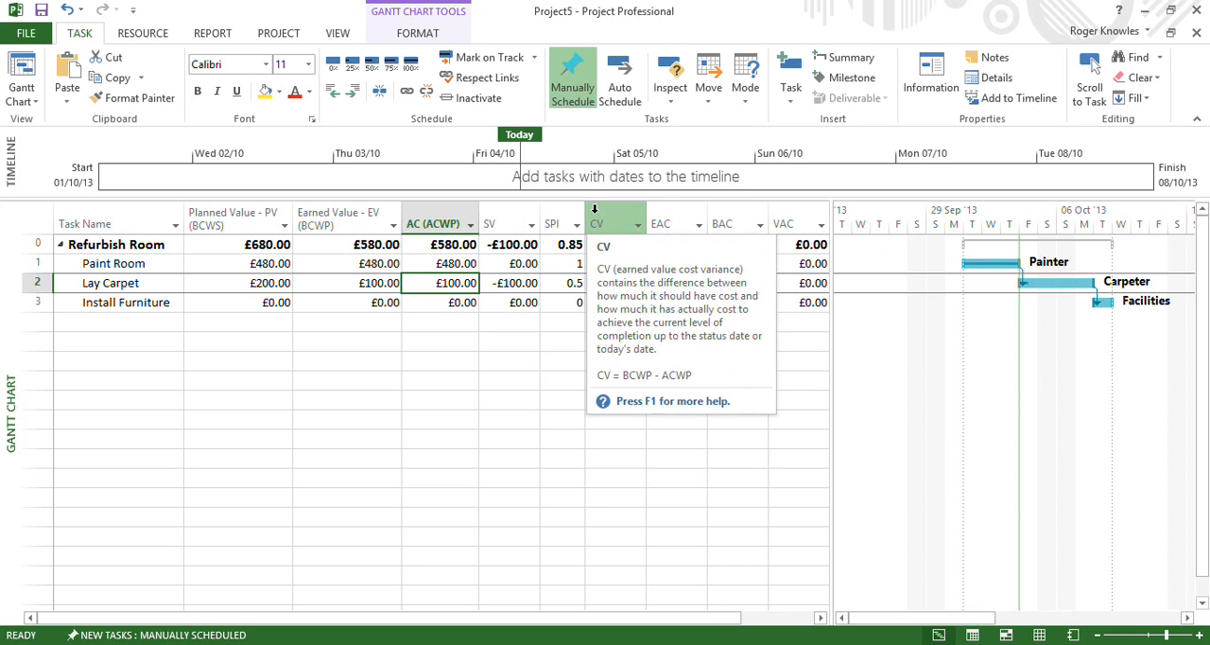
drag(832, 279, 949, 276)
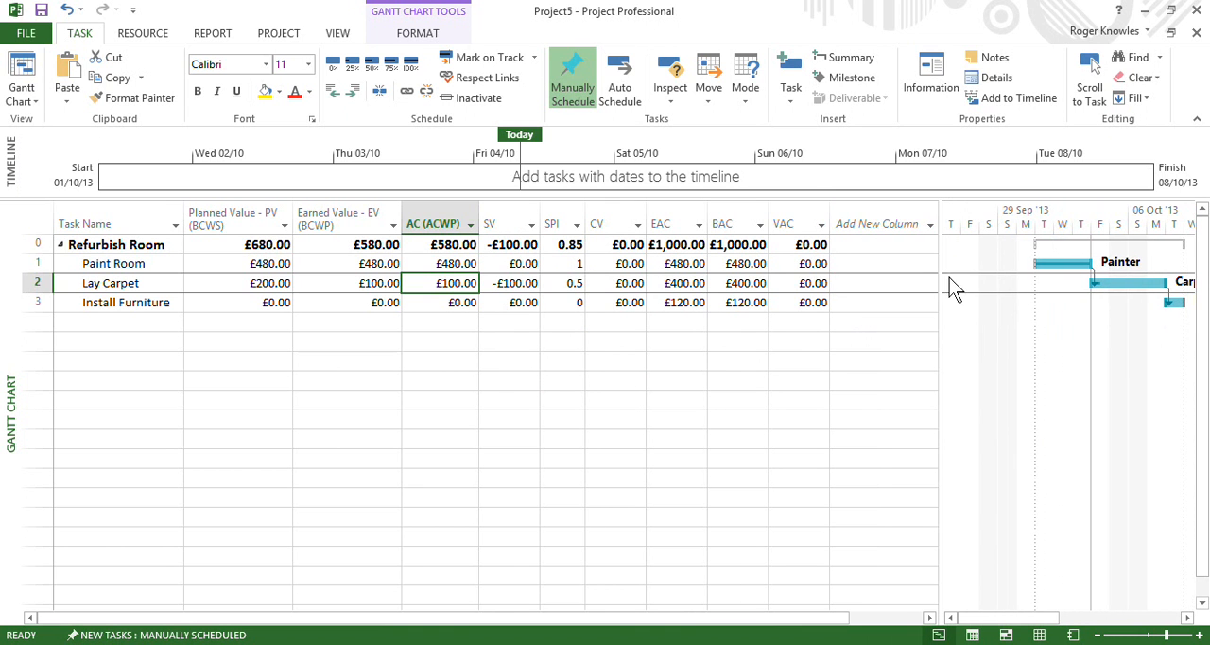
click(898, 221)
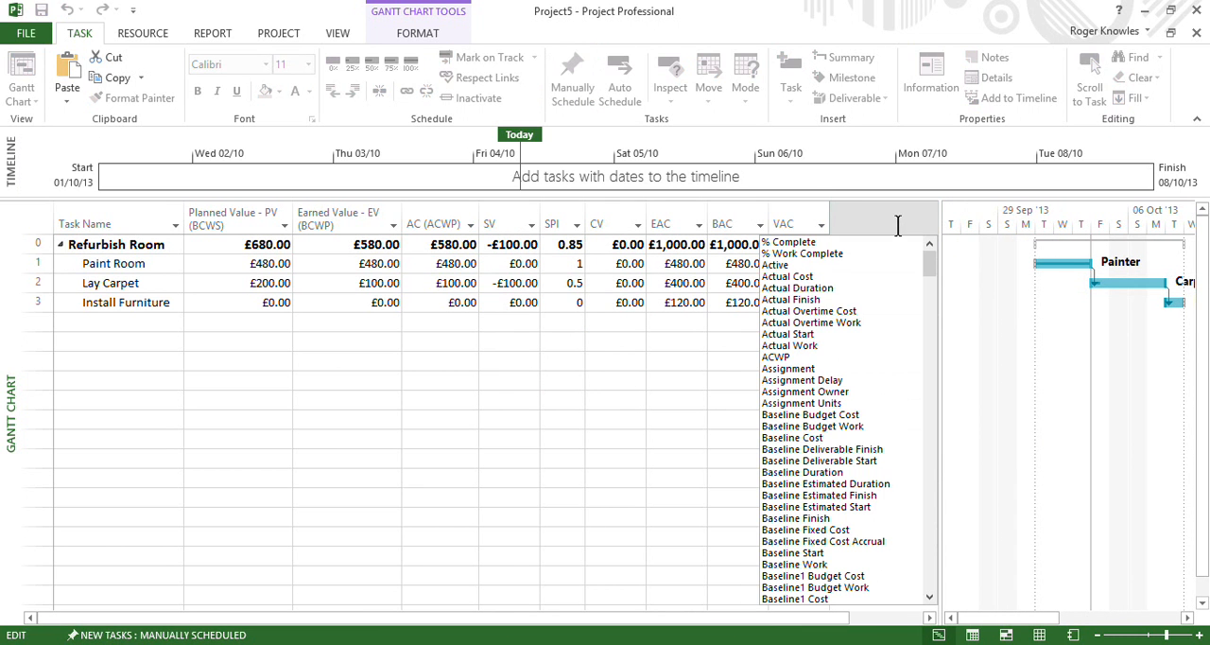
text(Fixed Cost)
key(Return)
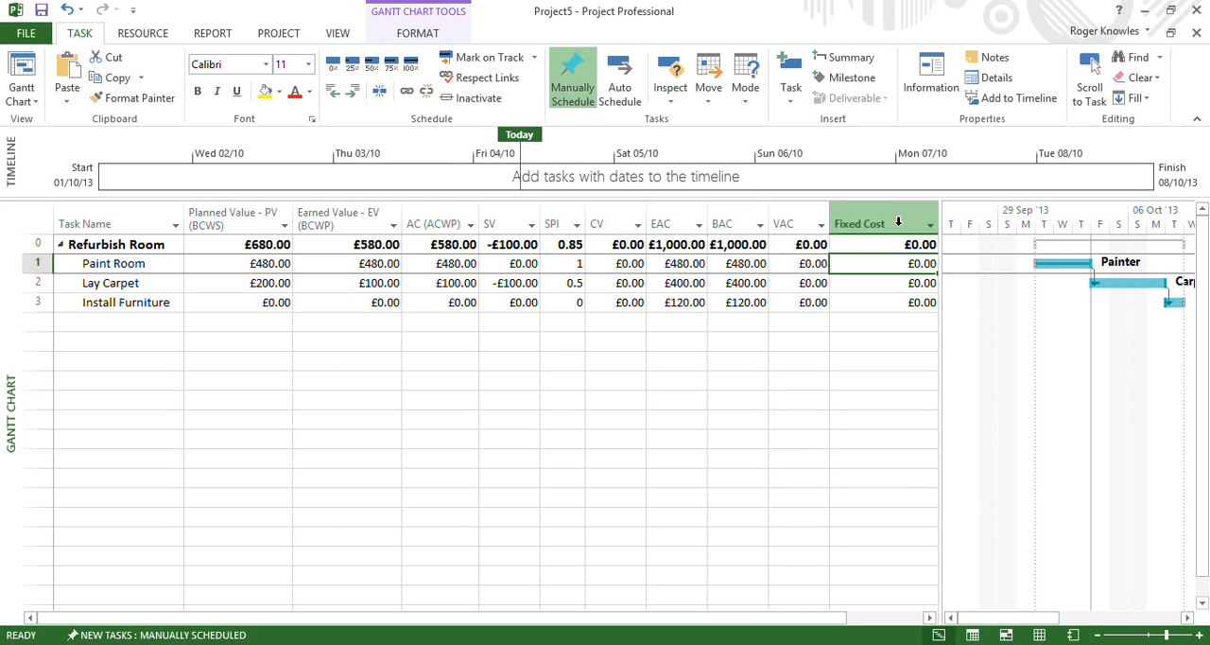
Enter a fixed cost of 75 for the Lay Carpet task
click(888, 282)
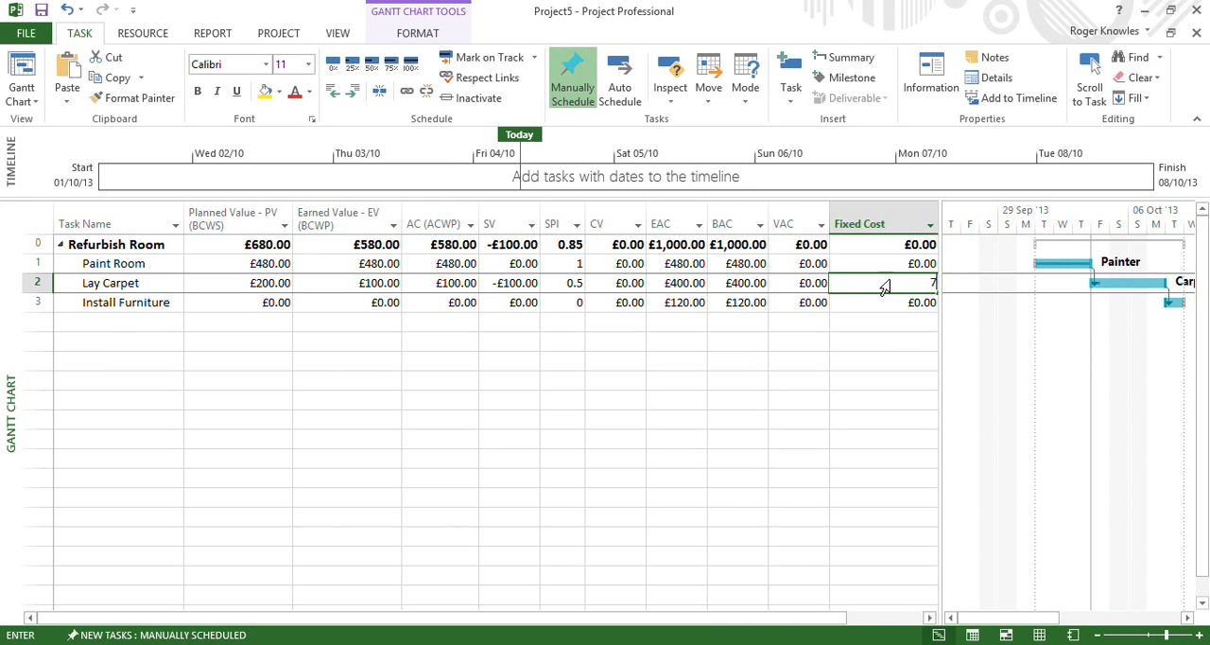
text(75)
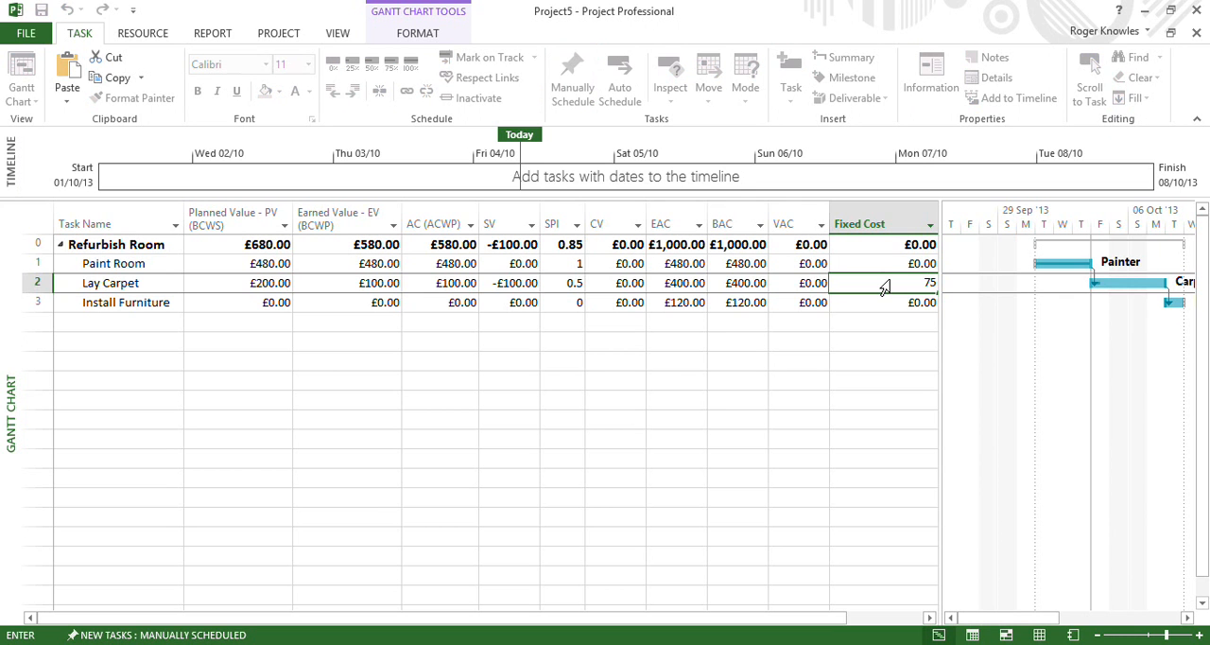
key(Return)
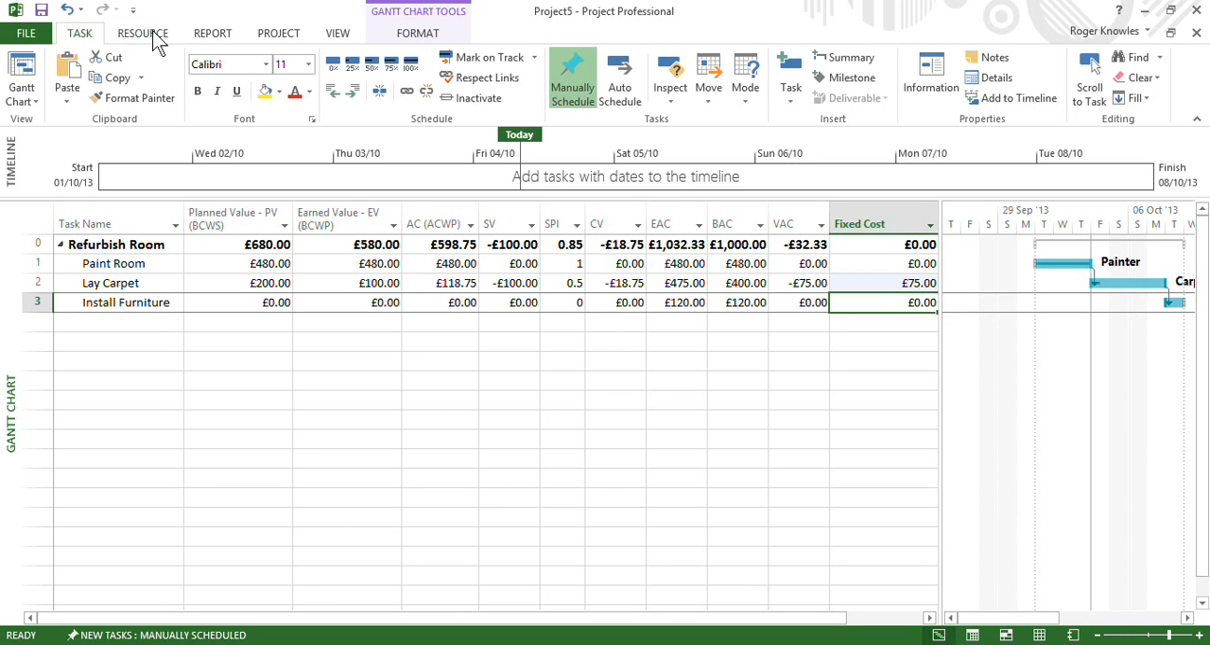
Set the project's current date to 08/10/13 in the project information
click(274, 35)
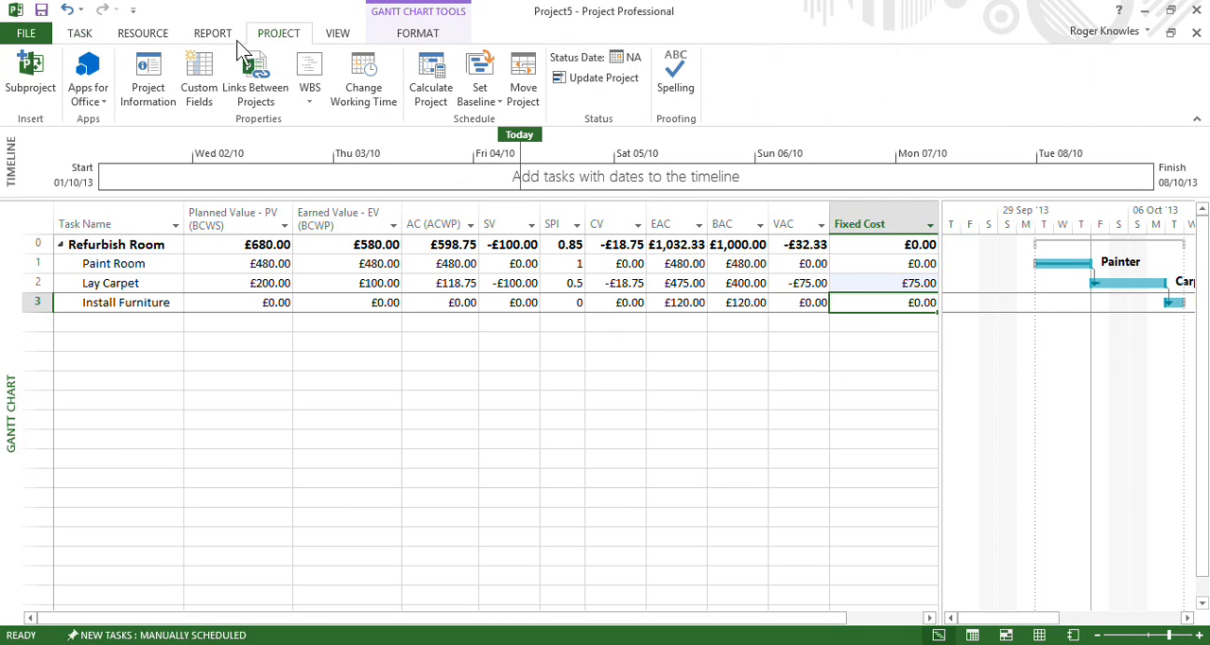
click(151, 94)
click(858, 170)
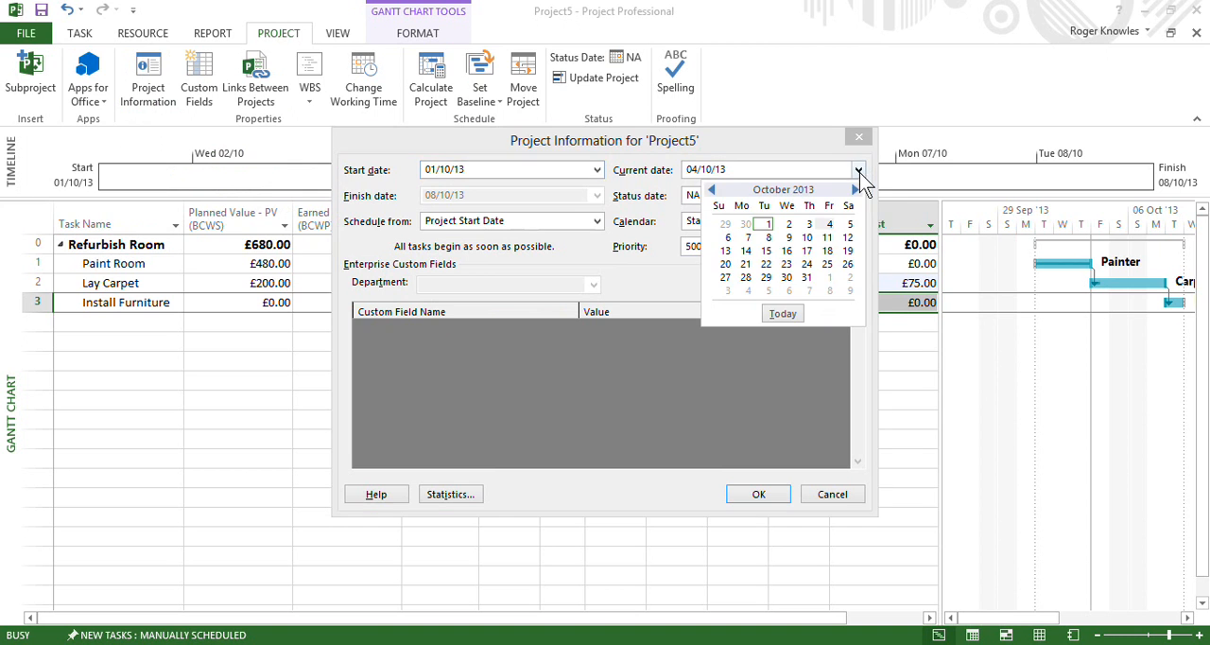
click(768, 237)
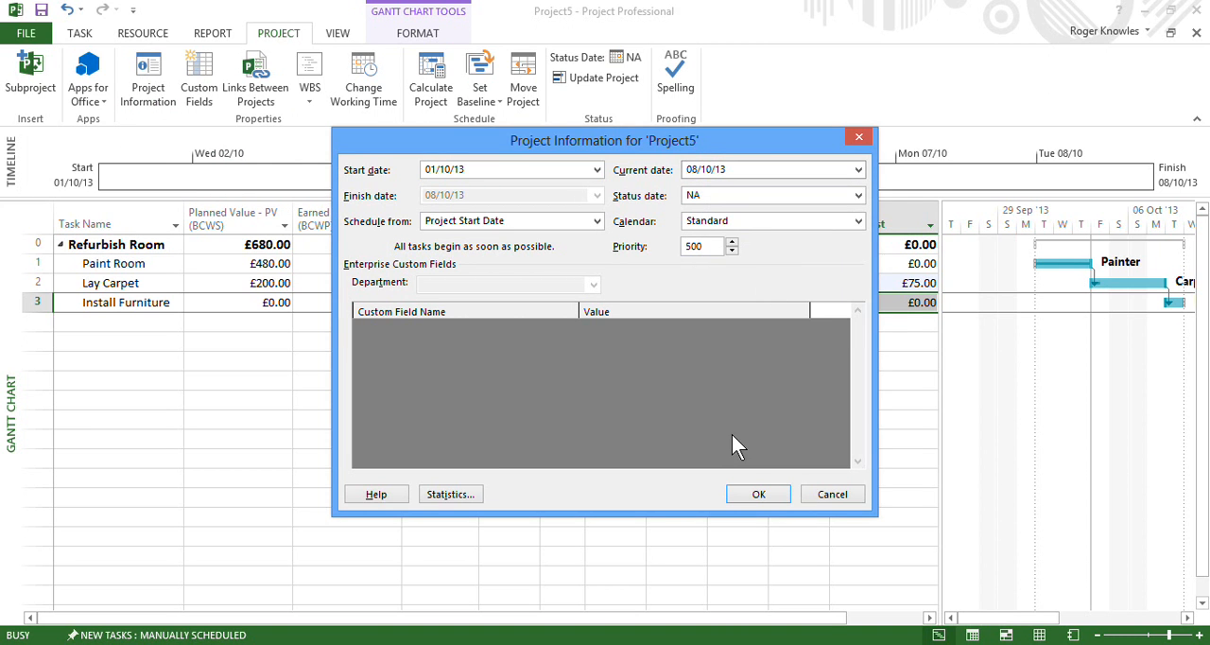
click(758, 491)
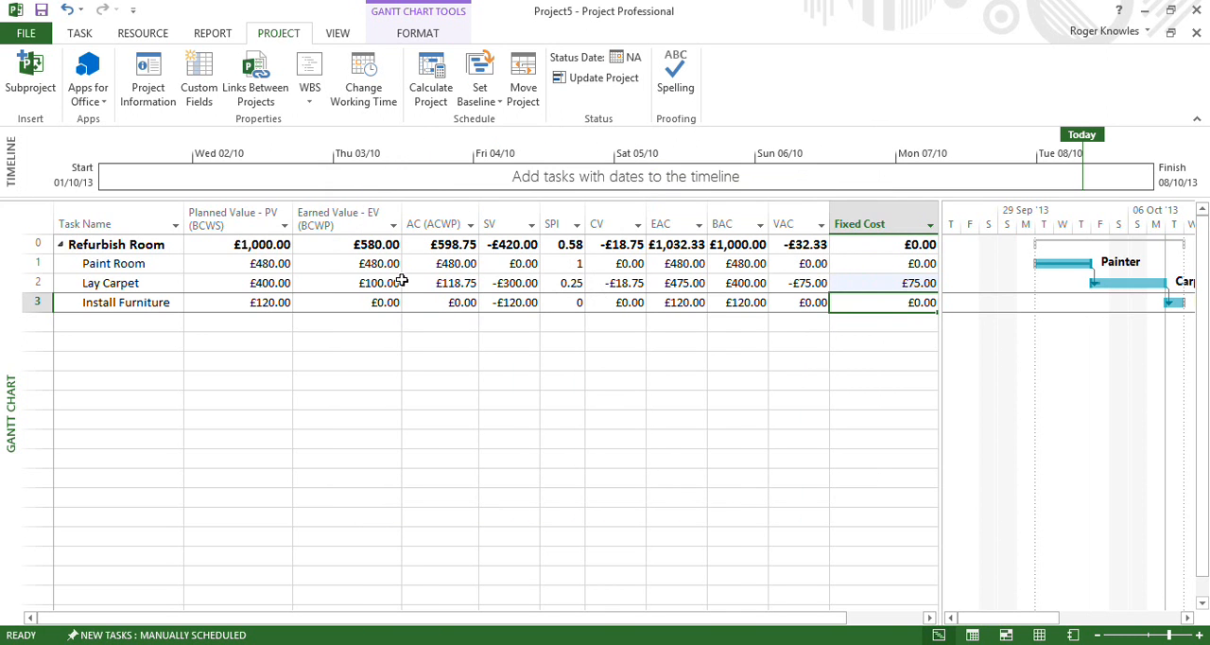
Mark the Lay Carpet task as 100% complete
click(319, 277)
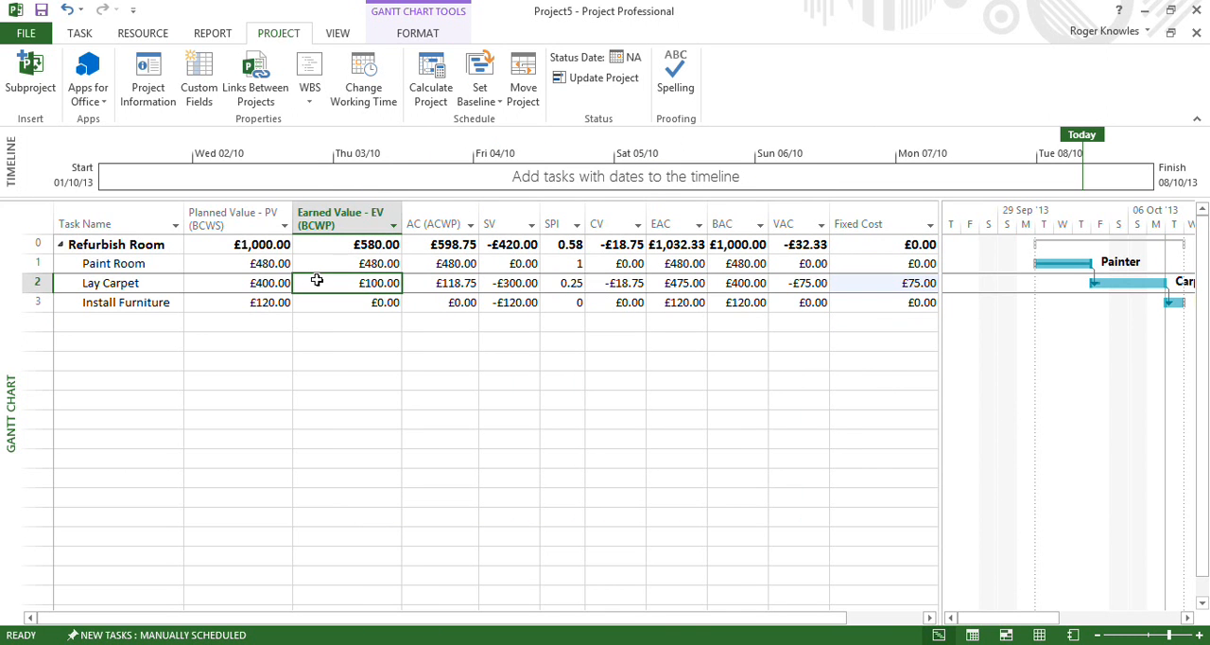
click(85, 34)
click(410, 64)
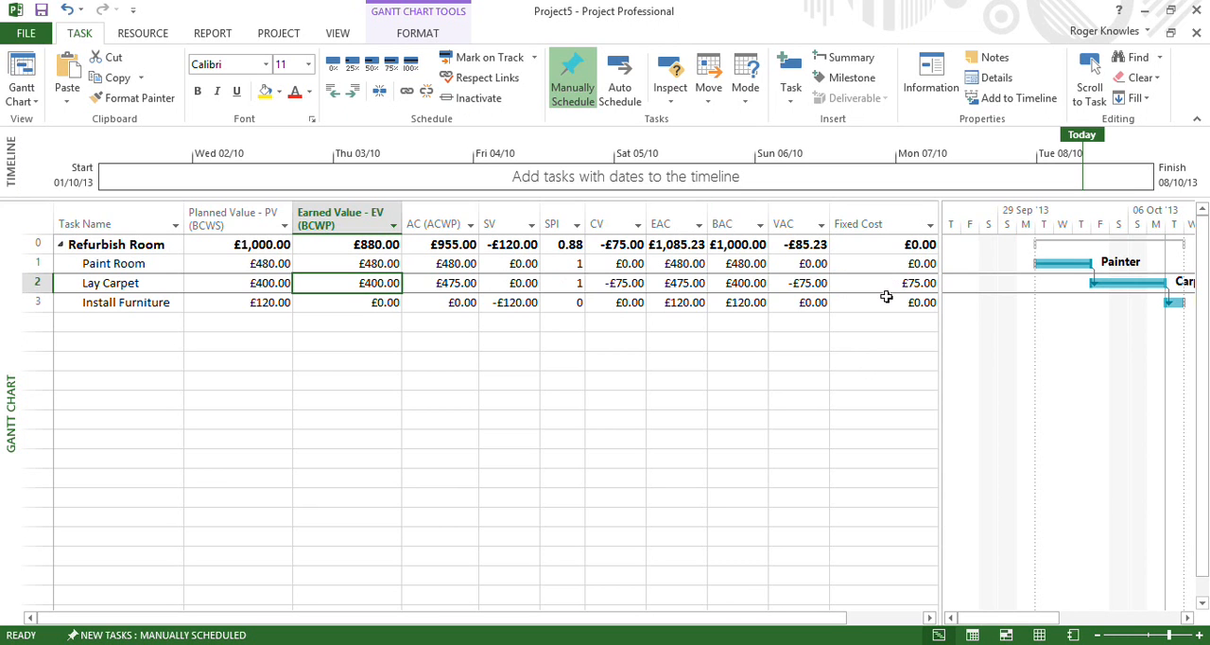
Widen the table area and add a CPI column after the Fixed Cost column
mouse_move(606, 208)
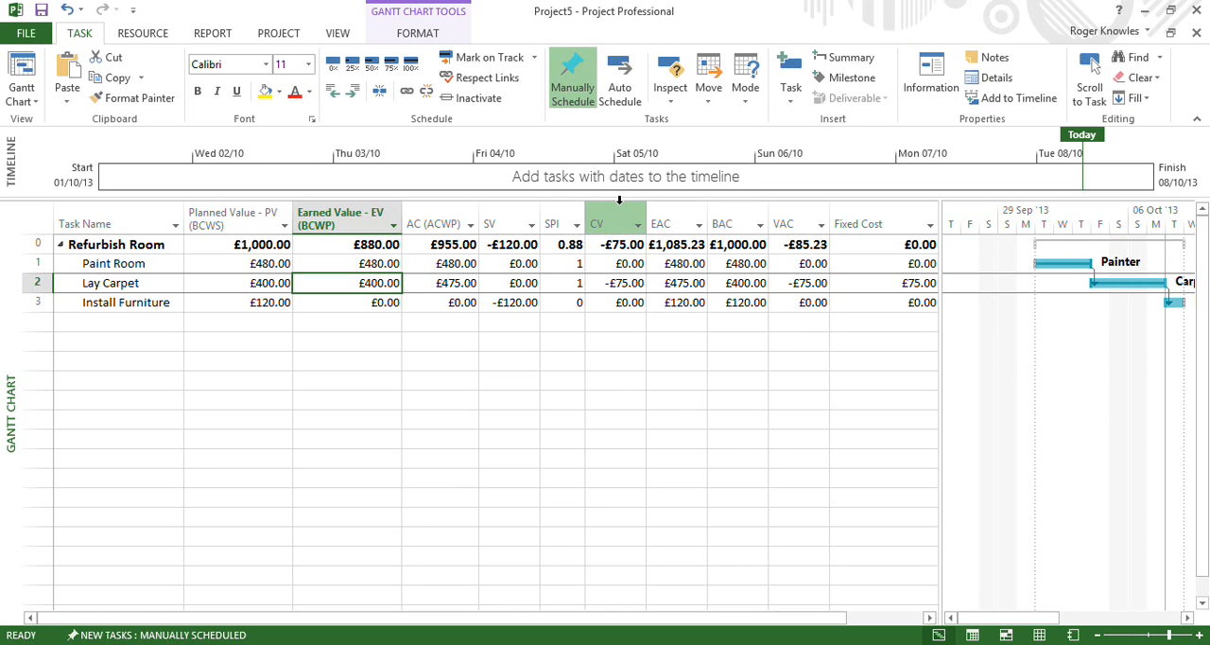
drag(941, 352, 1044, 375)
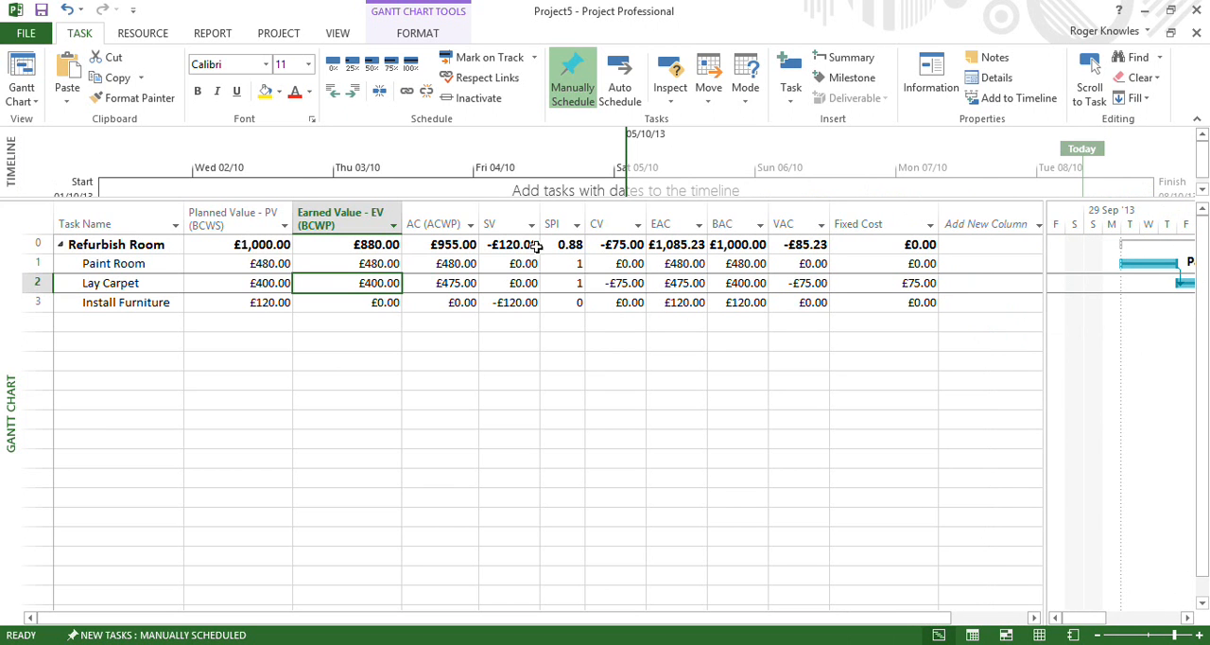
click(991, 224)
text(cpi)
key(Return)
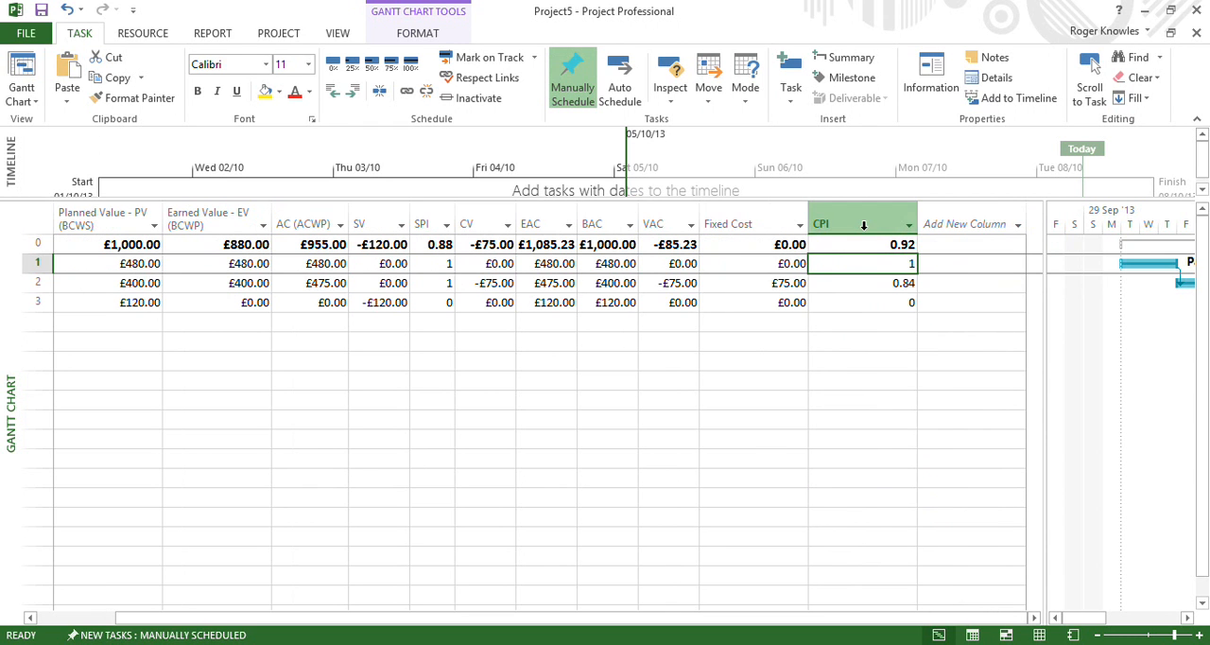
Narrow the CPI column to fit its values and move it between the CV and EAC columns
click(863, 224)
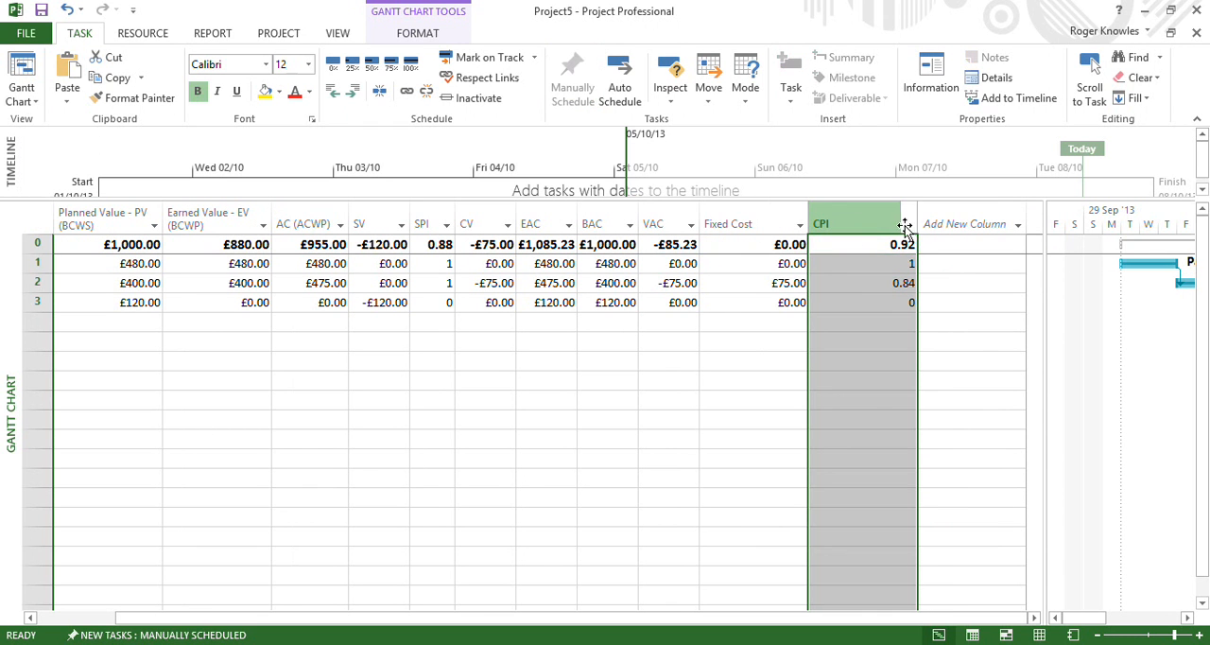
drag(915, 224, 854, 223)
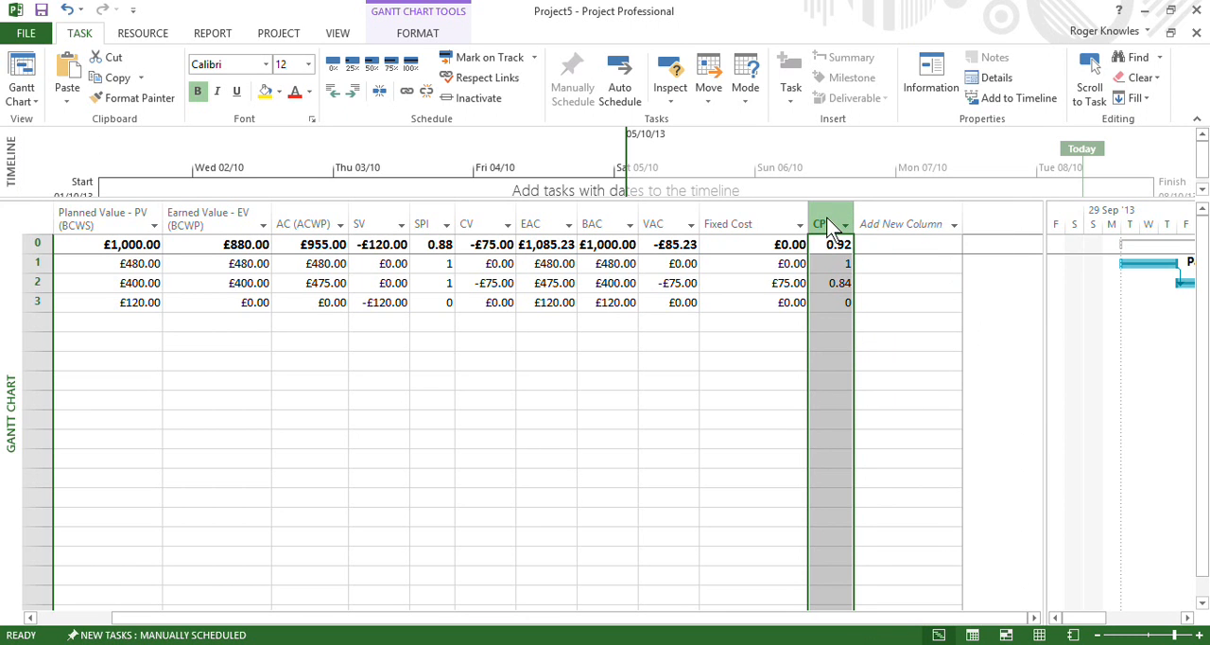
drag(711, 230, 521, 227)
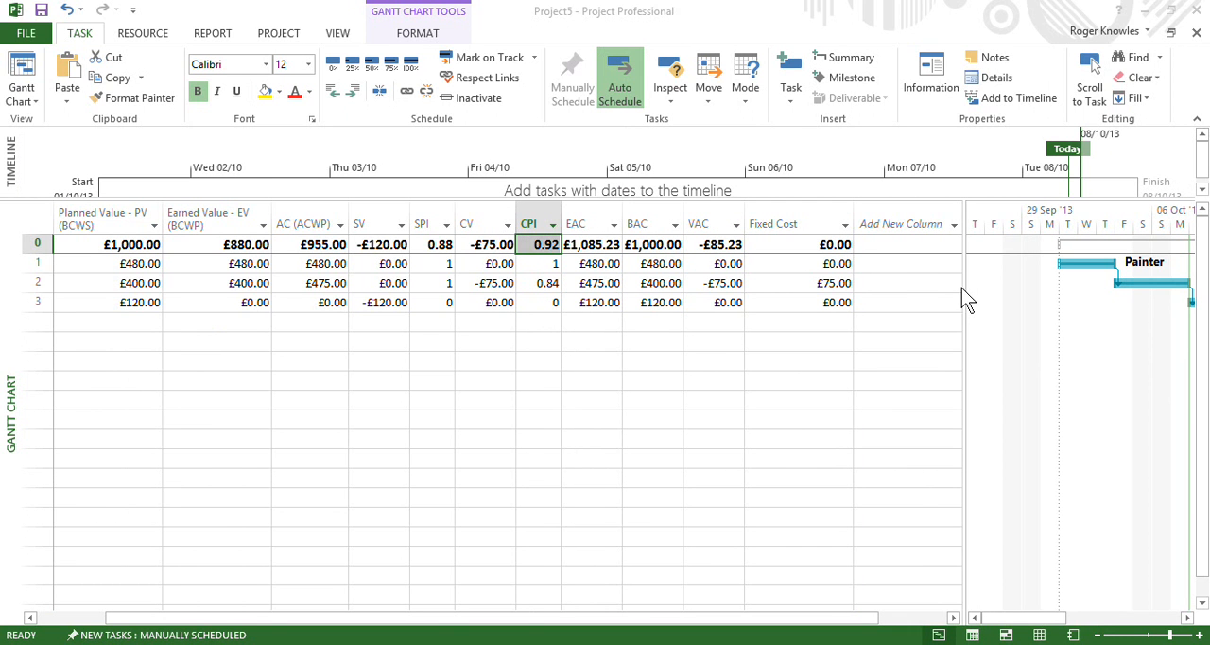
Reveal more of the Gantt bars beside the table and set the Lay Carpet task's fixed cost to -75
drag(964, 288, 863, 285)
click(825, 283)
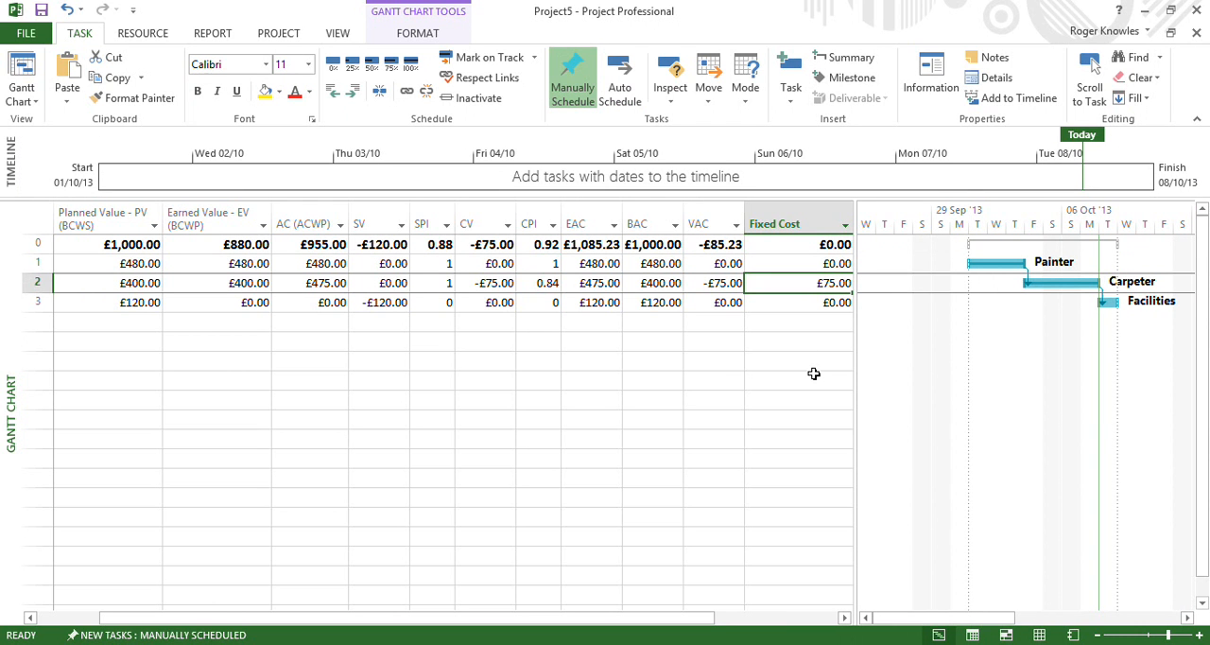
text(-75)
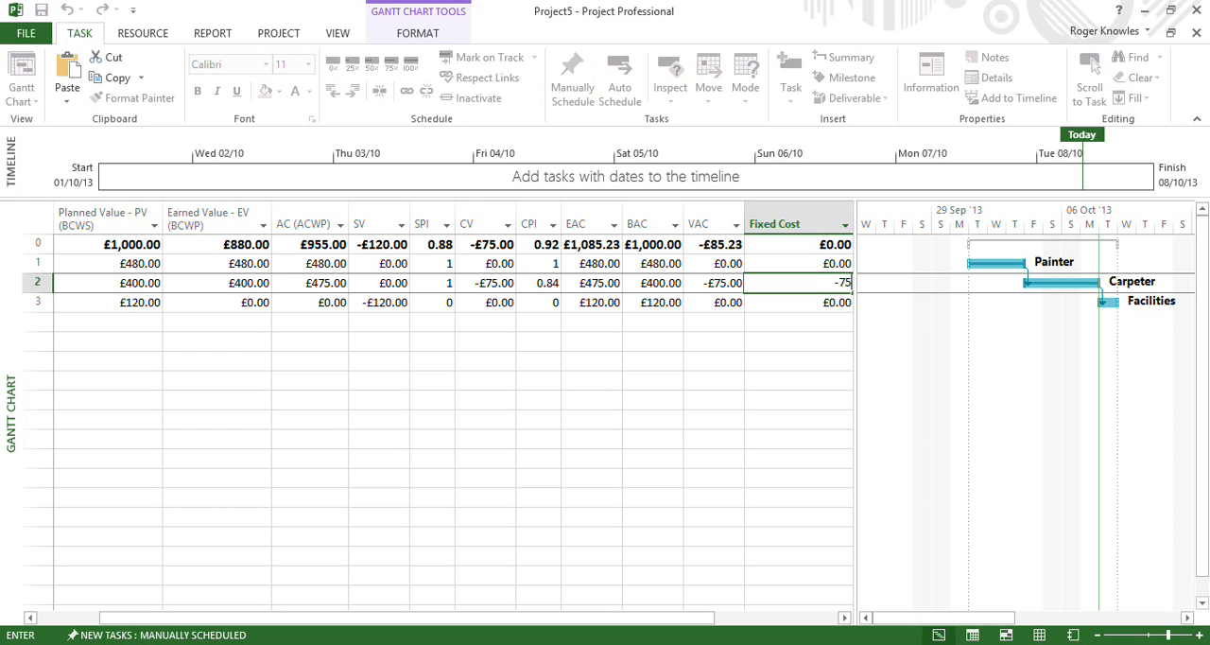
key(Return)
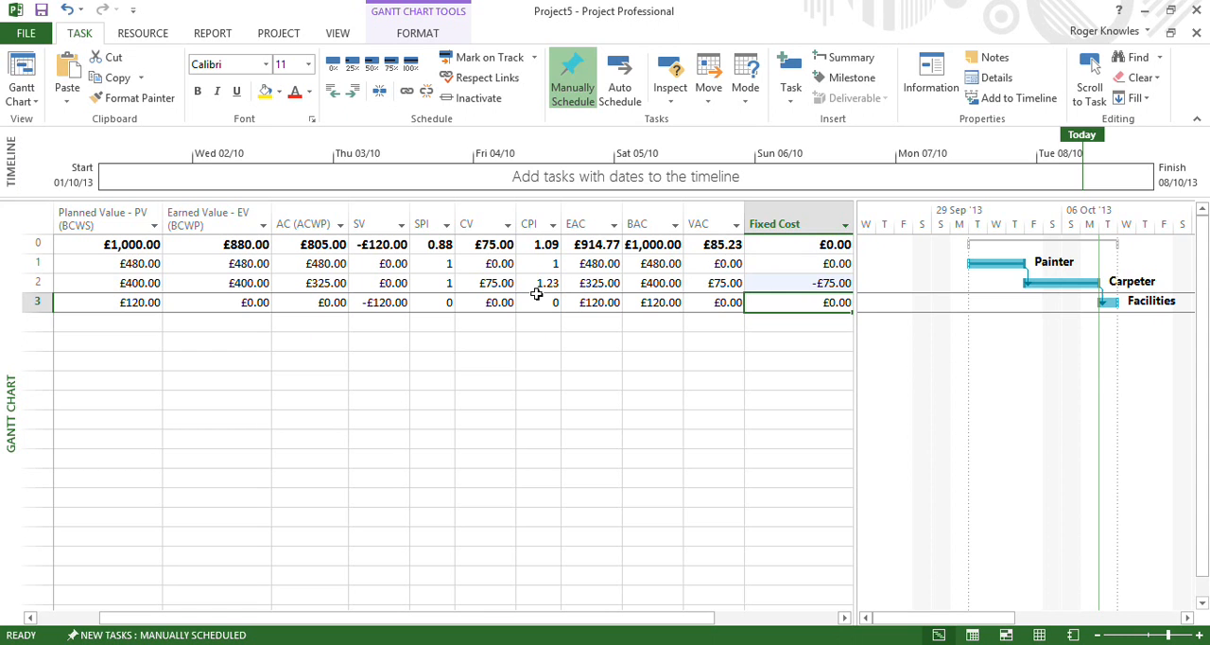
Review the SPI and CPI columns to compare schedule and cost performance across the tasks
click(424, 222)
click(534, 222)
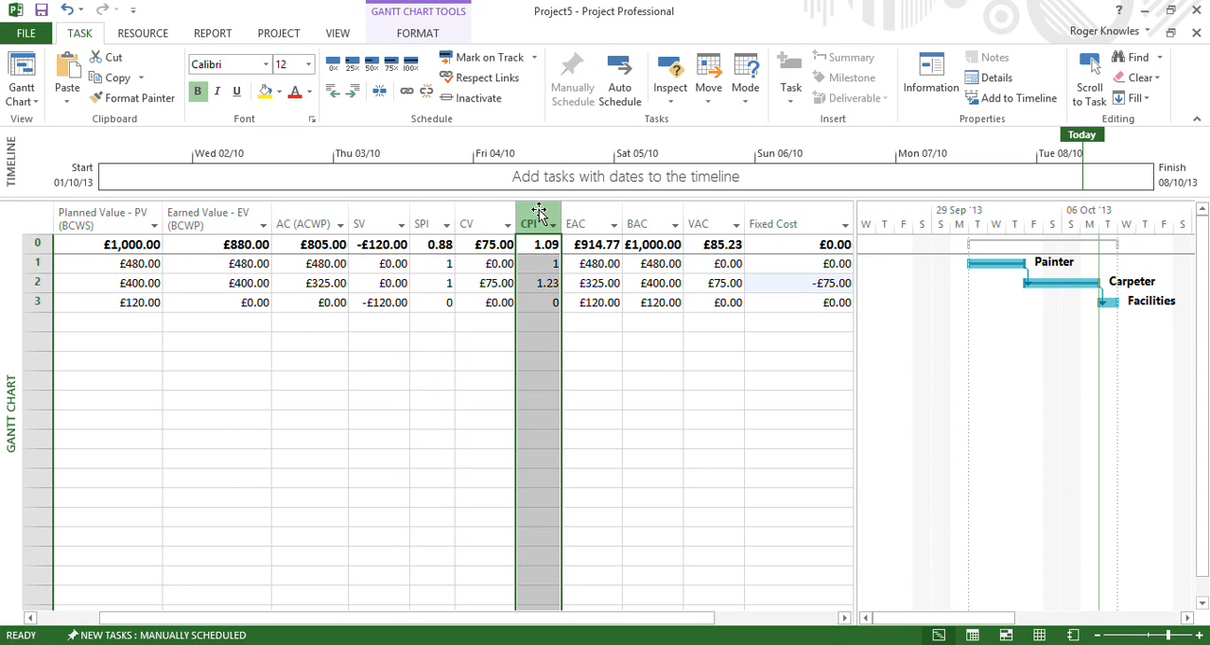
click(476, 330)
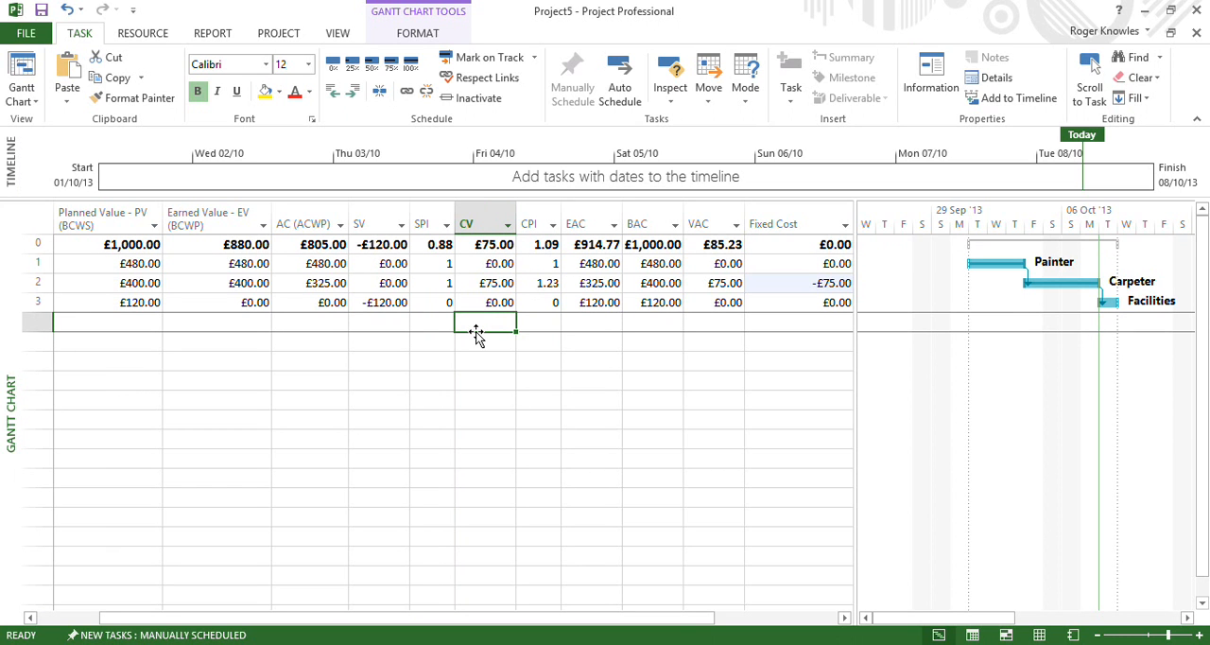